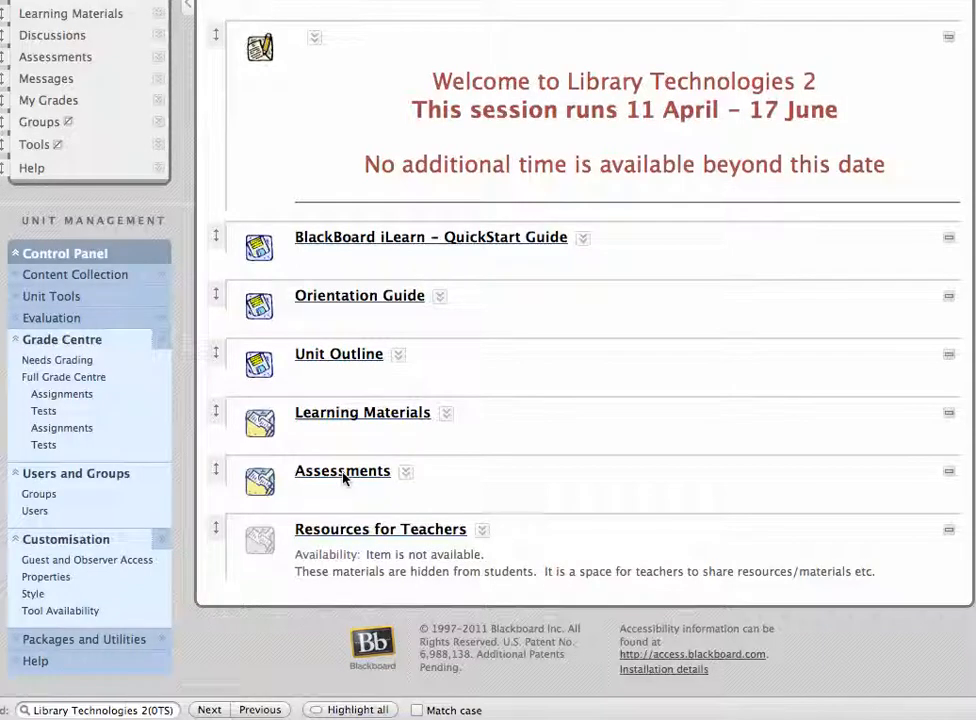
- Start a new assignment in the unit's Assessments area and name it "Assignment 2"
{"action": "left_click", "coordinate": [343, 478]}
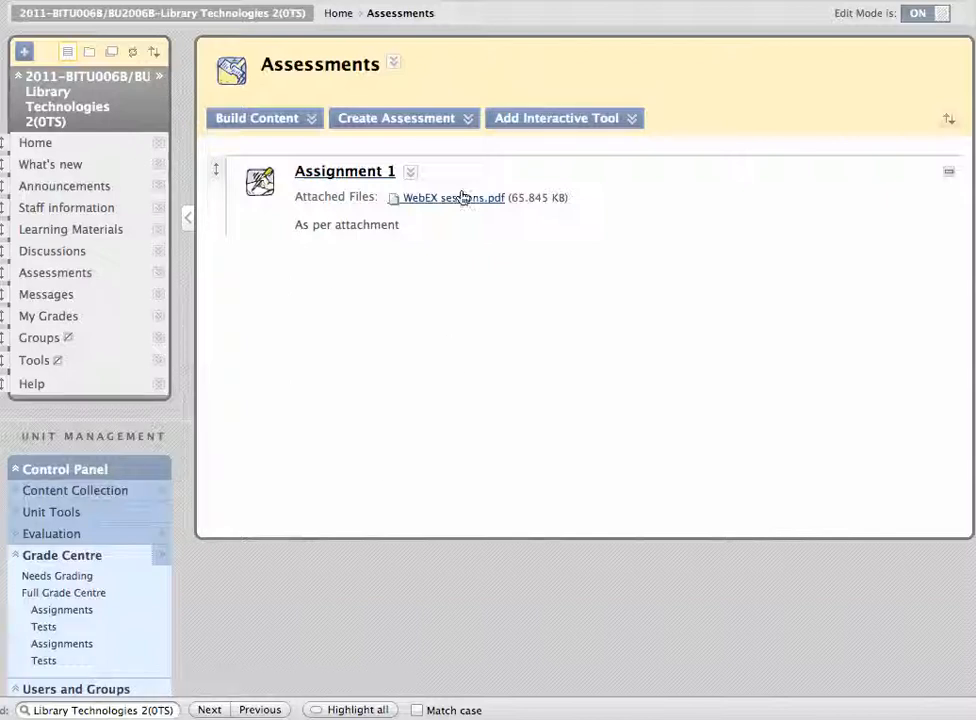
{"action": "left_click", "coordinate": [447, 119]}
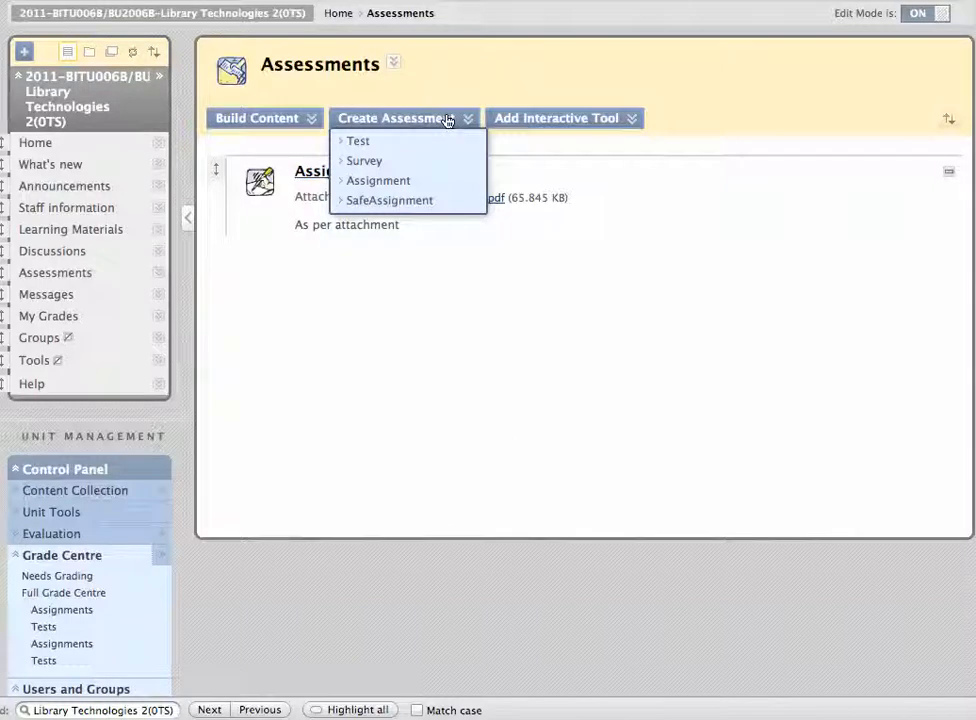
{"action": "left_click", "coordinate": [414, 182]}
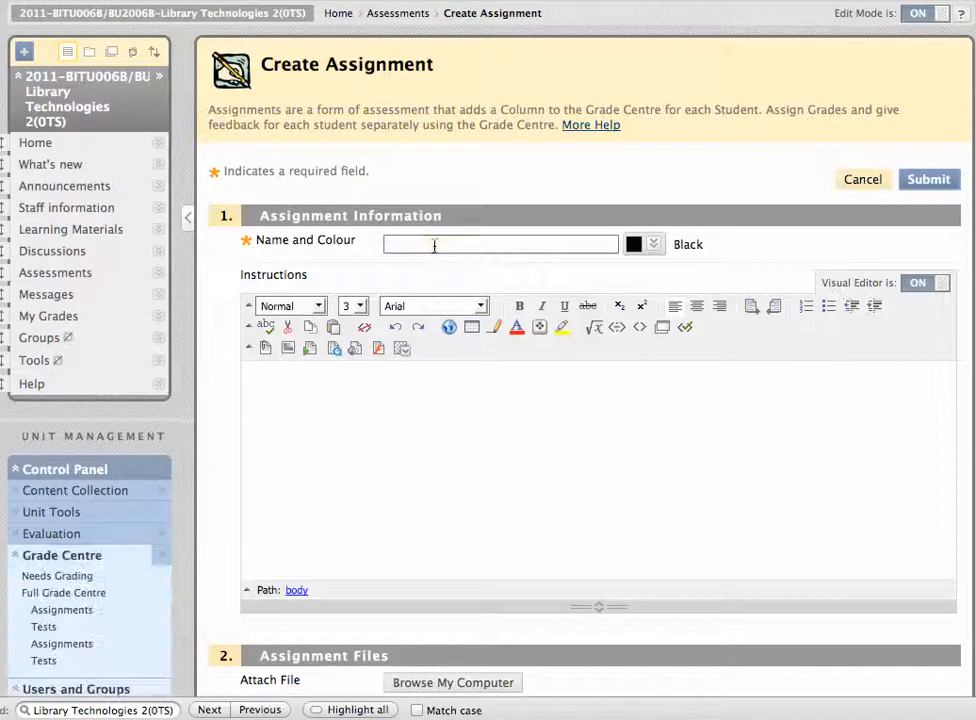
{"action": "left_click", "coordinate": [434, 245]}
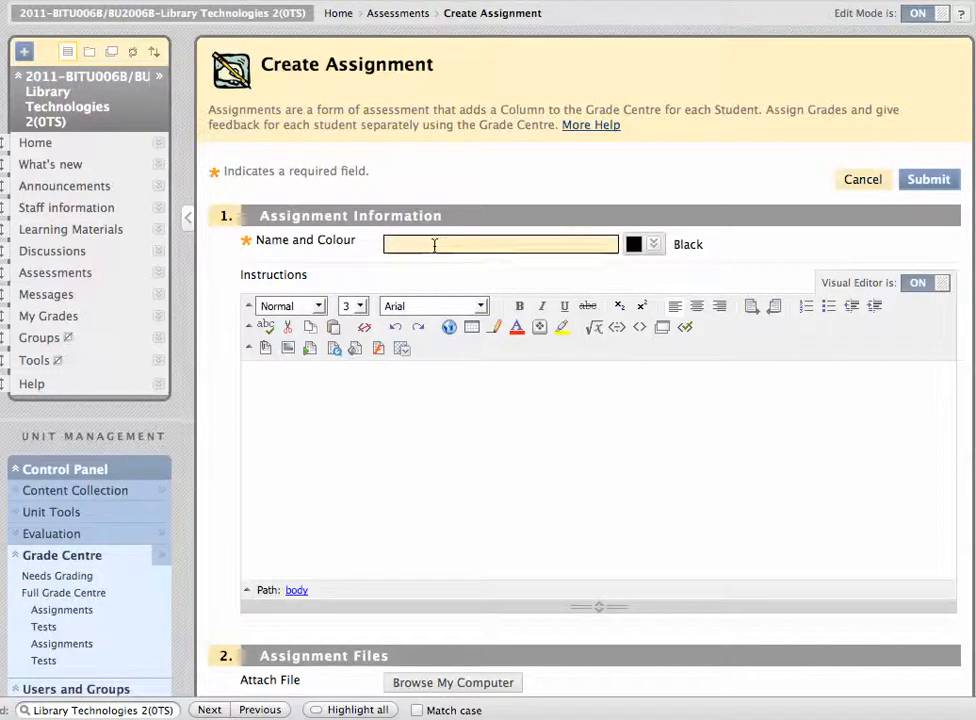
{"action": "type", "text": "Assignment 2"}
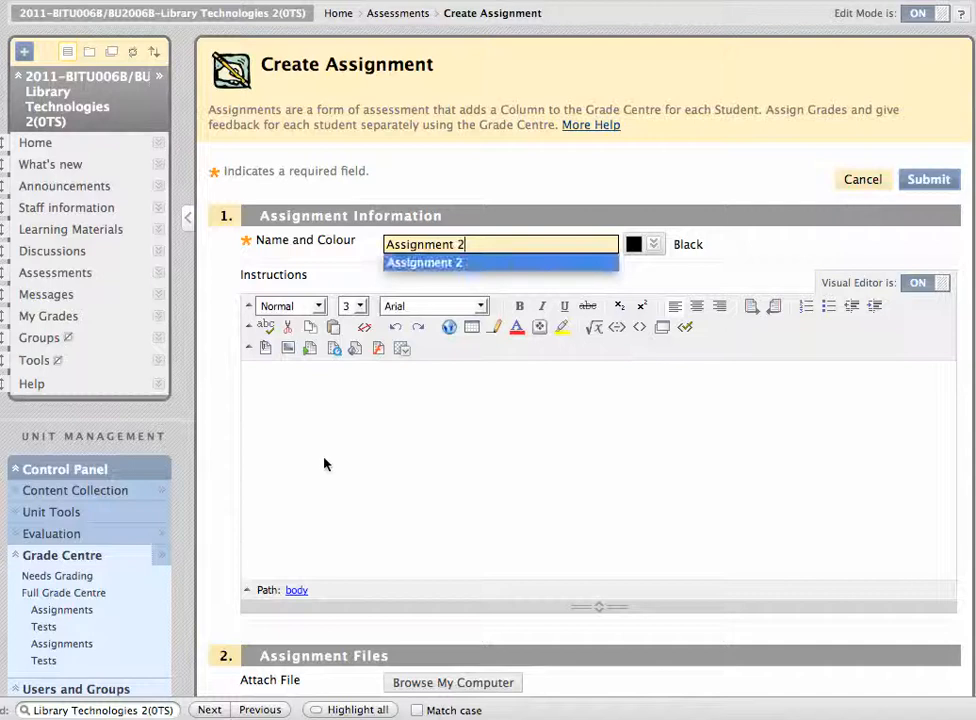
- Enter "As per attached" as the instructions for the assignment
{"action": "left_click", "coordinate": [375, 445]}
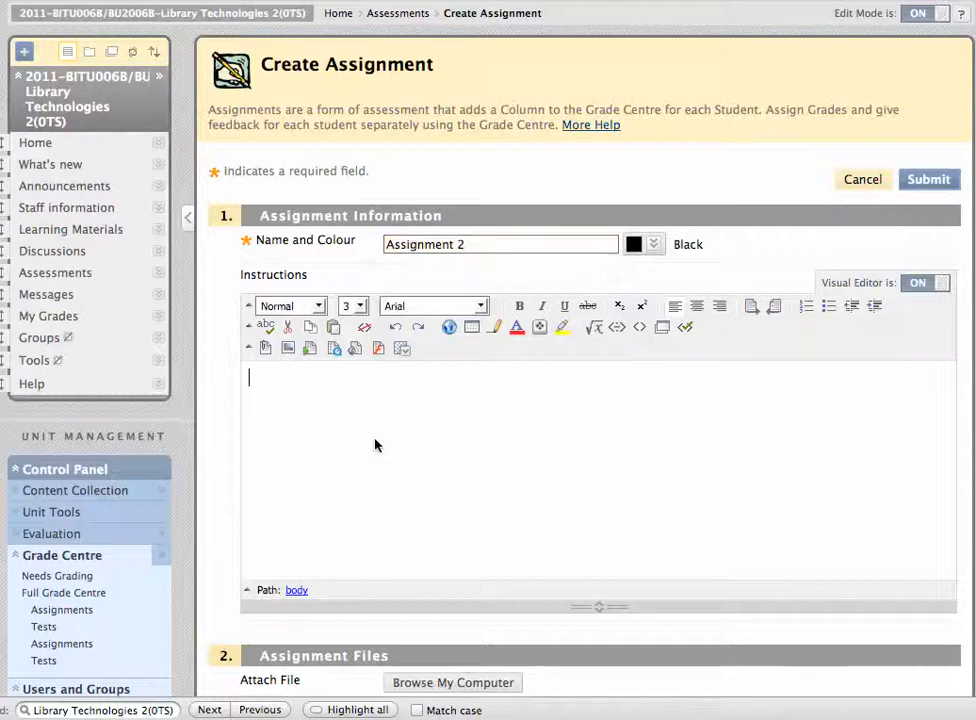
{"action": "scroll", "coordinate": [375, 445], "scroll_direction": "down", "scroll_amount": 2}
{"action": "scroll", "coordinate": [375, 445], "scroll_direction": "down", "scroll_amount": 2}
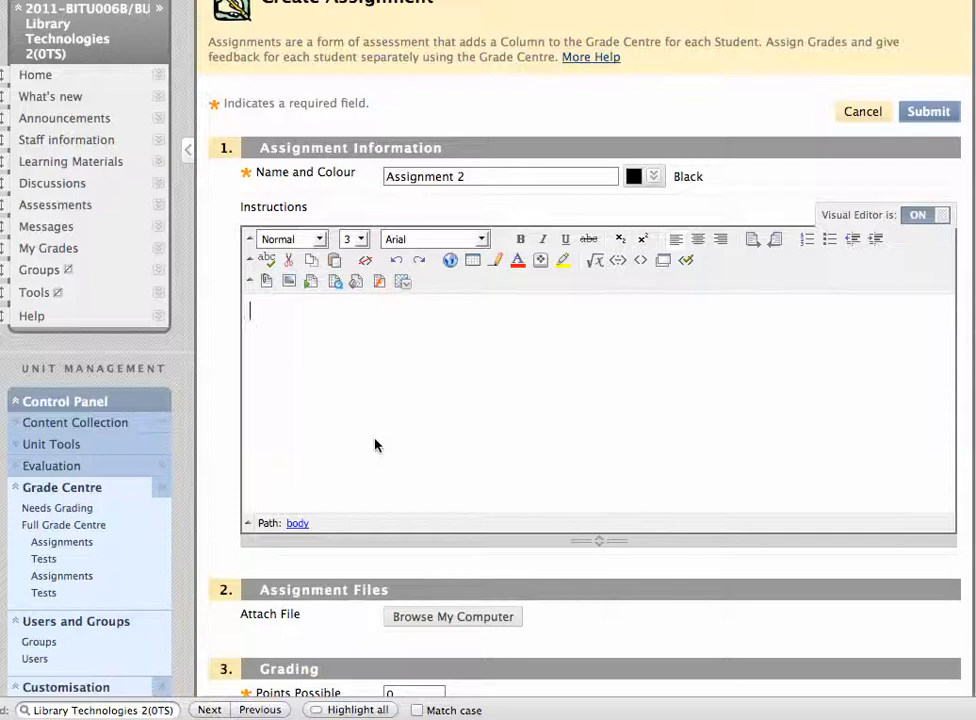
{"action": "type", "text": "As pe"}
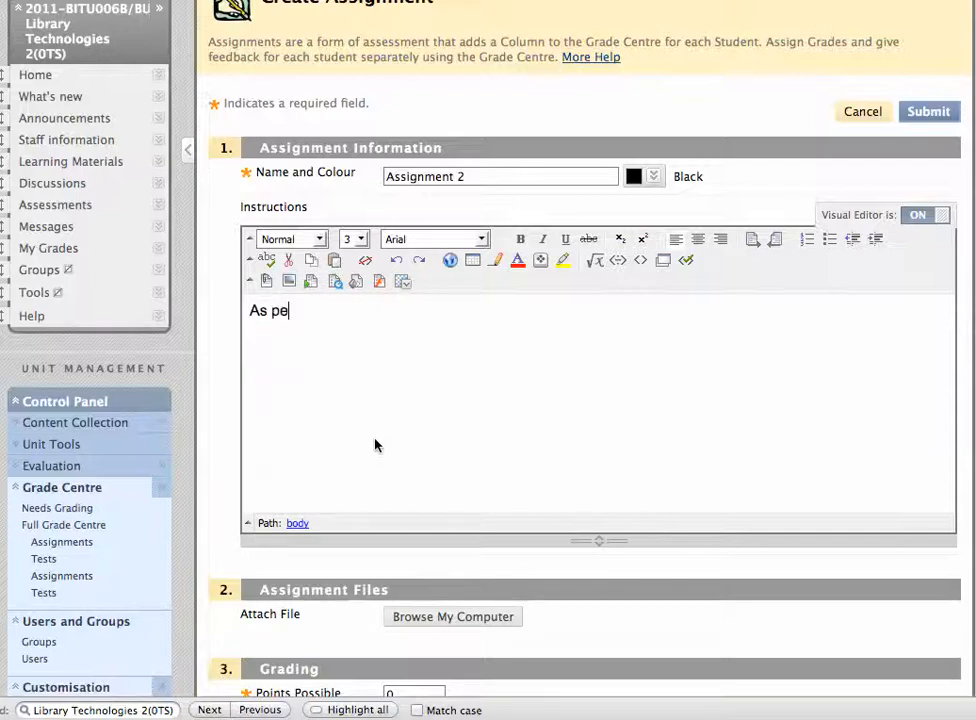
{"action": "type", "text": "r attached"}
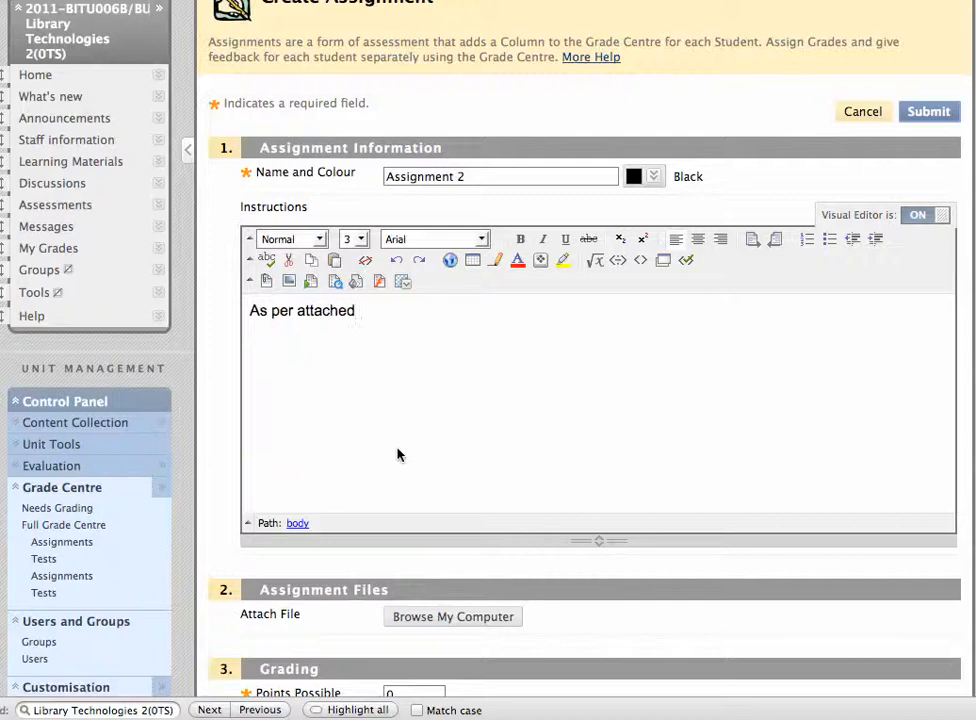
- Attach the file WebEX sessions.pdf from the computer to the assignment
{"action": "scroll", "coordinate": [462, 483], "scroll_direction": "down", "scroll_amount": 2}
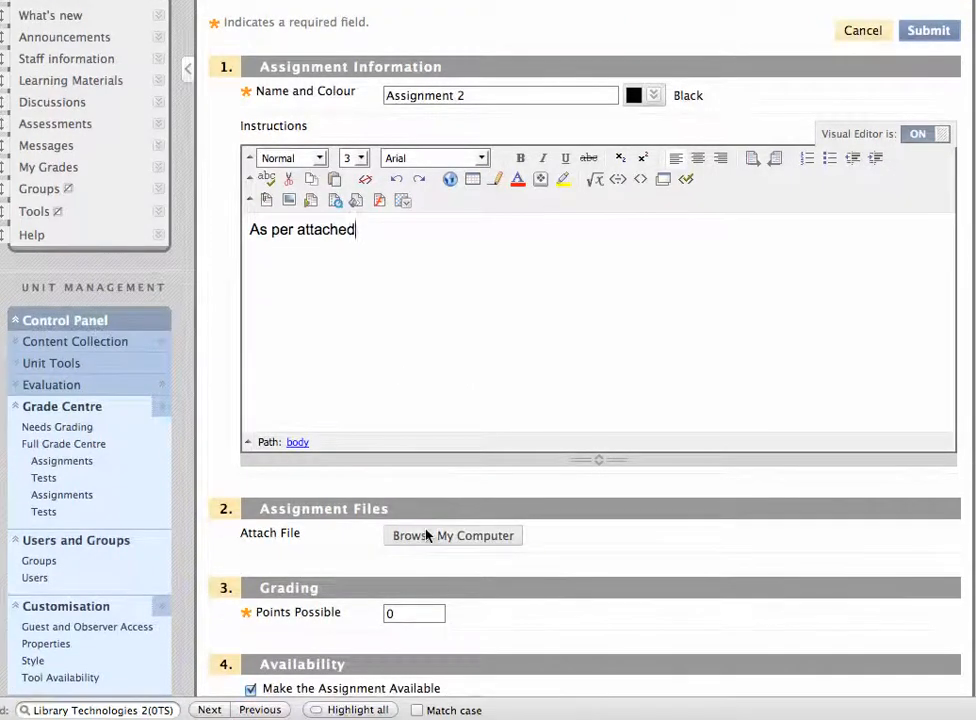
{"action": "left_click", "coordinate": [427, 537]}
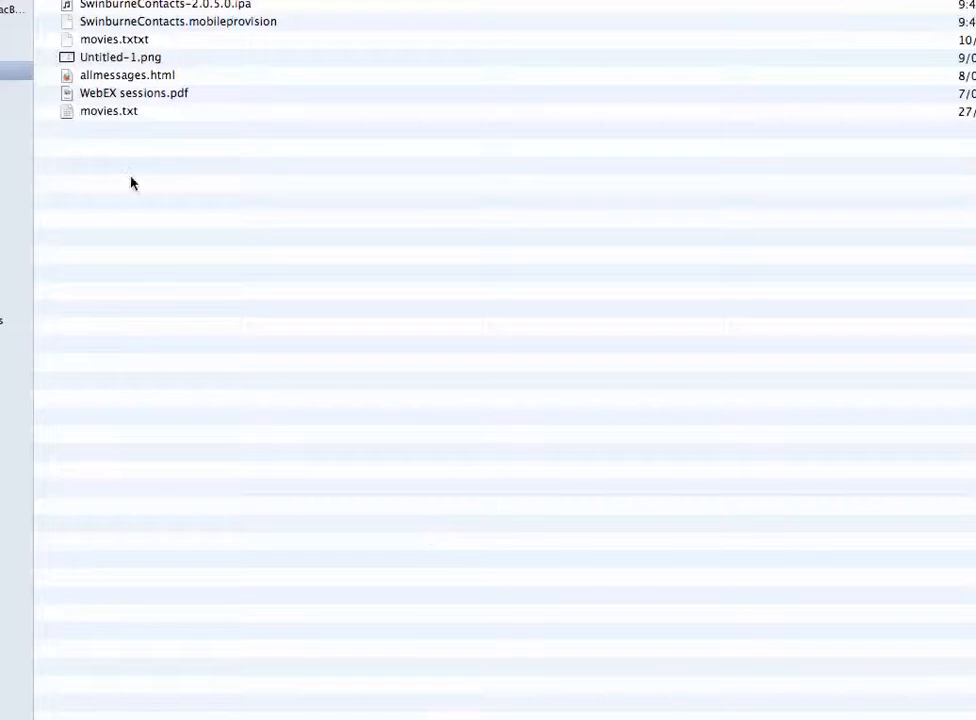
{"action": "left_click", "coordinate": [146, 95]}
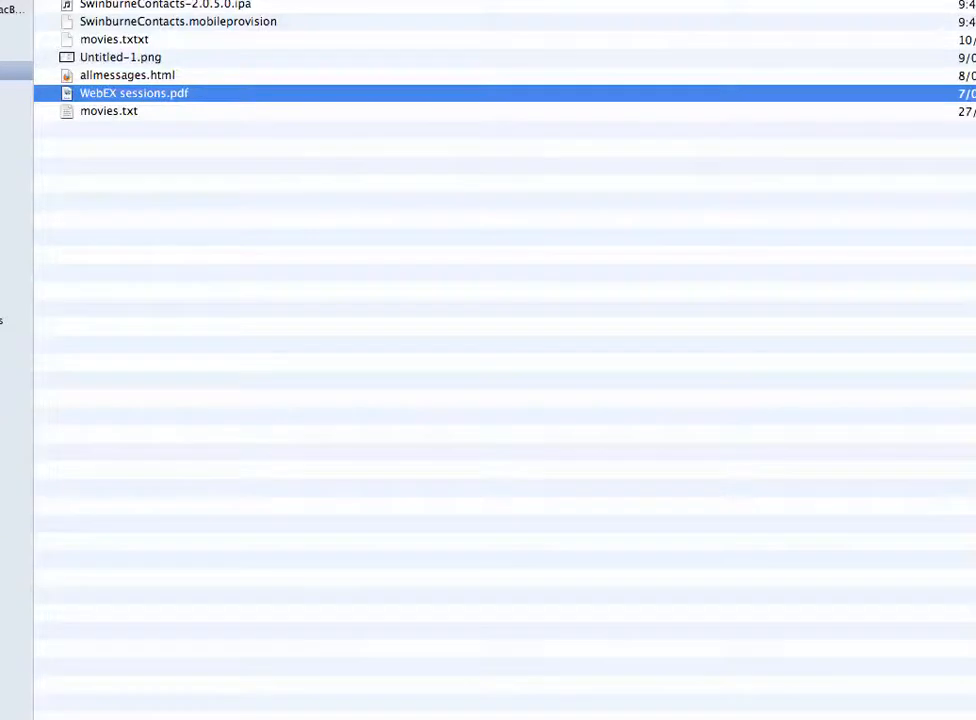
{"action": "key", "text": "Return"}
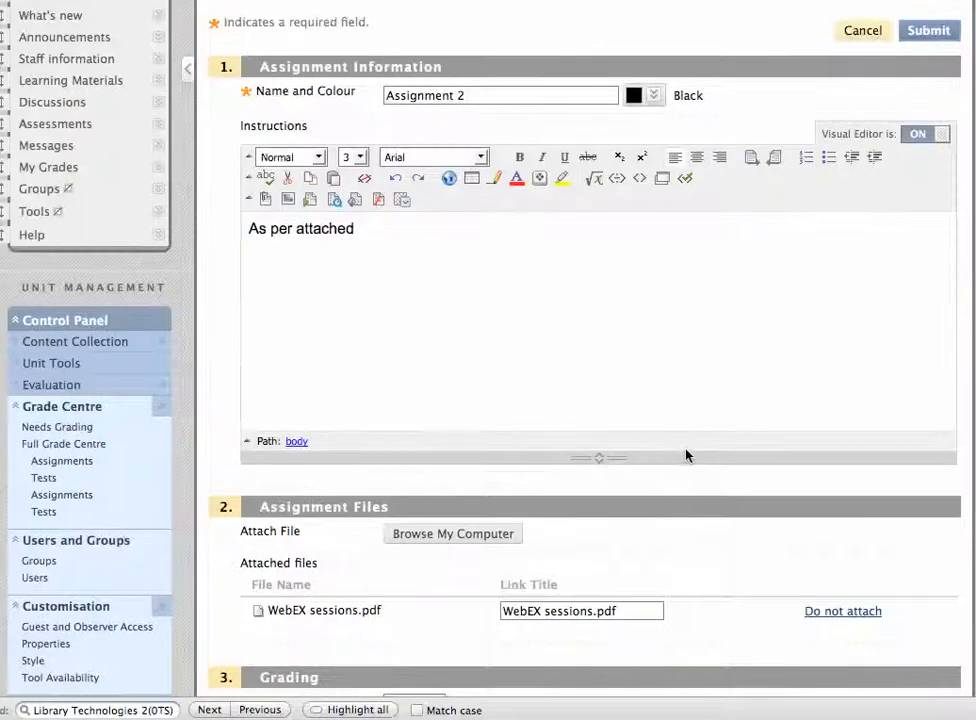
- Set the points possible for the assignment to 1 in the grading section
{"action": "scroll", "coordinate": [686, 455], "scroll_direction": "down", "scroll_amount": 2}
{"action": "scroll", "coordinate": [686, 455], "scroll_direction": "down", "scroll_amount": 8}
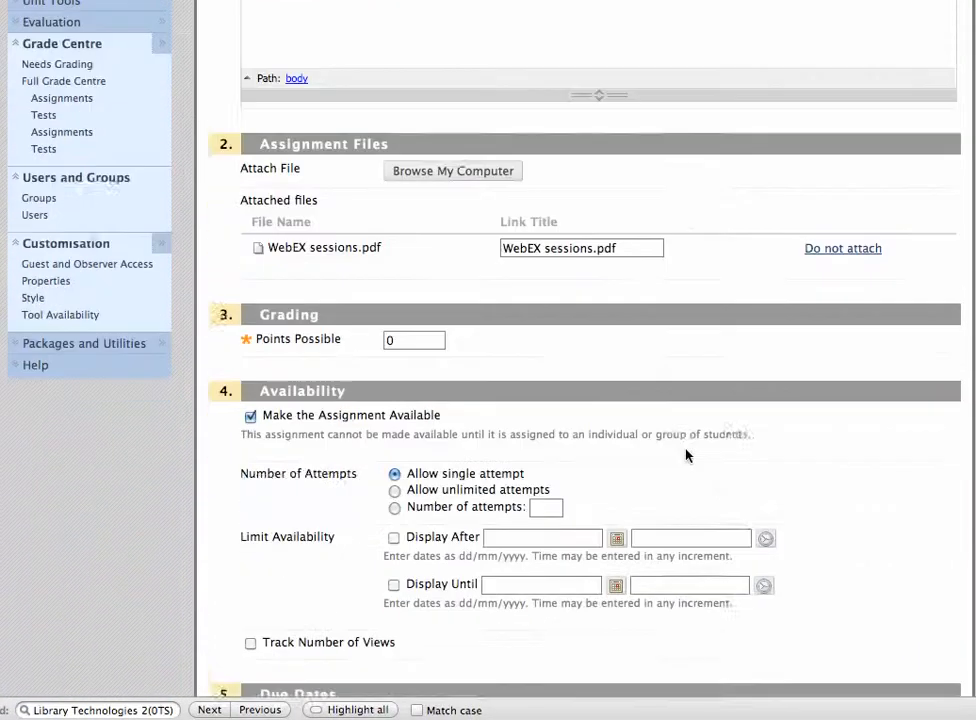
{"action": "scroll", "coordinate": [686, 453], "scroll_direction": "down", "scroll_amount": 1}
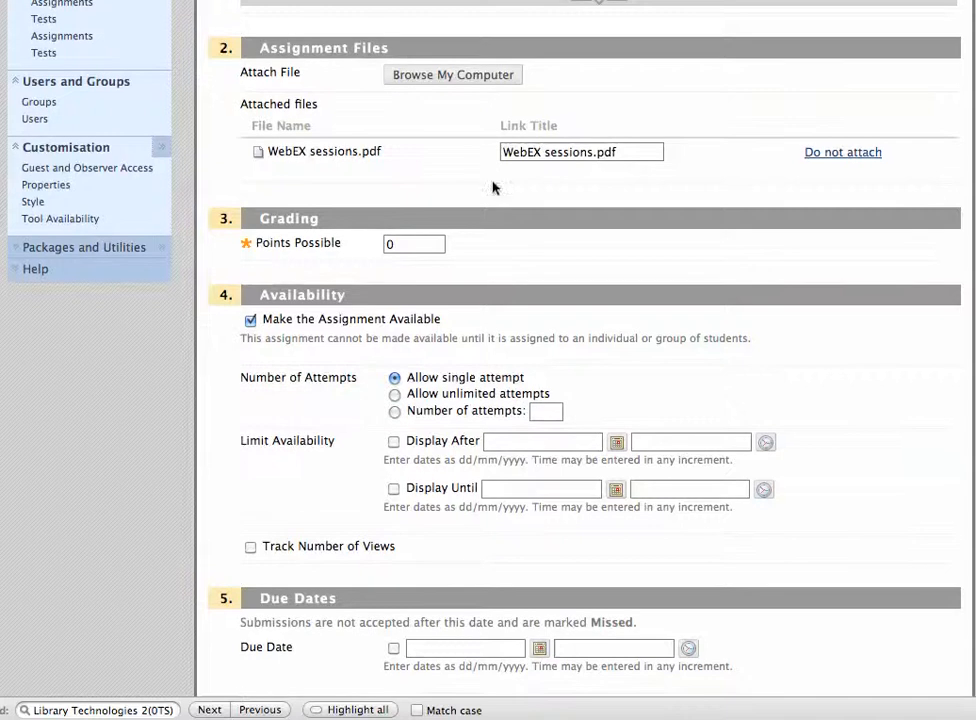
{"action": "left_click", "coordinate": [405, 251]}
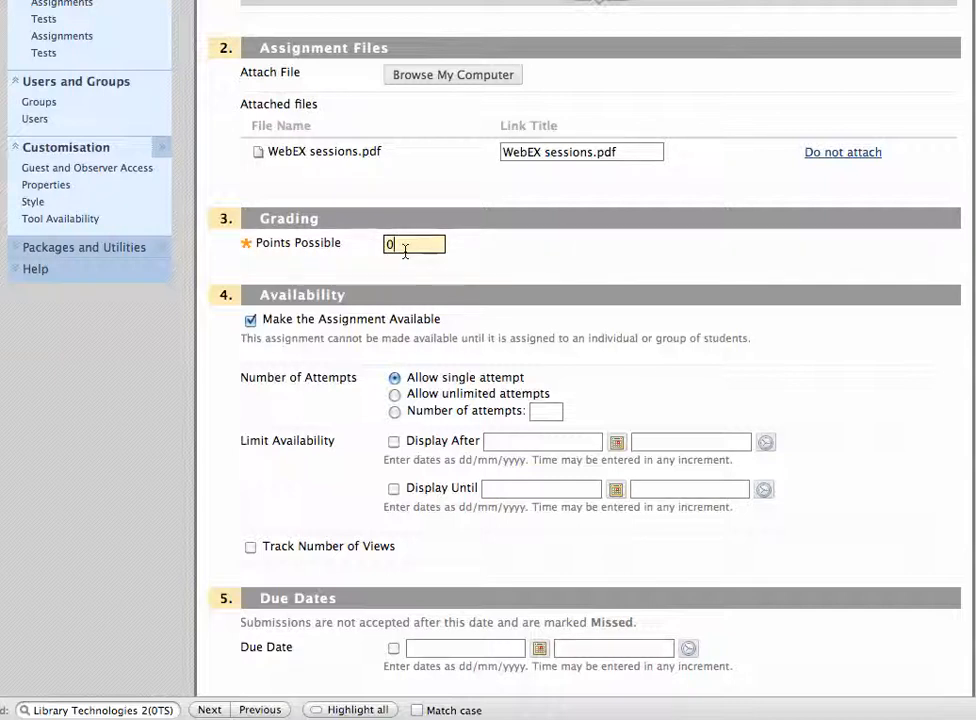
{"action": "type", "text": "1"}
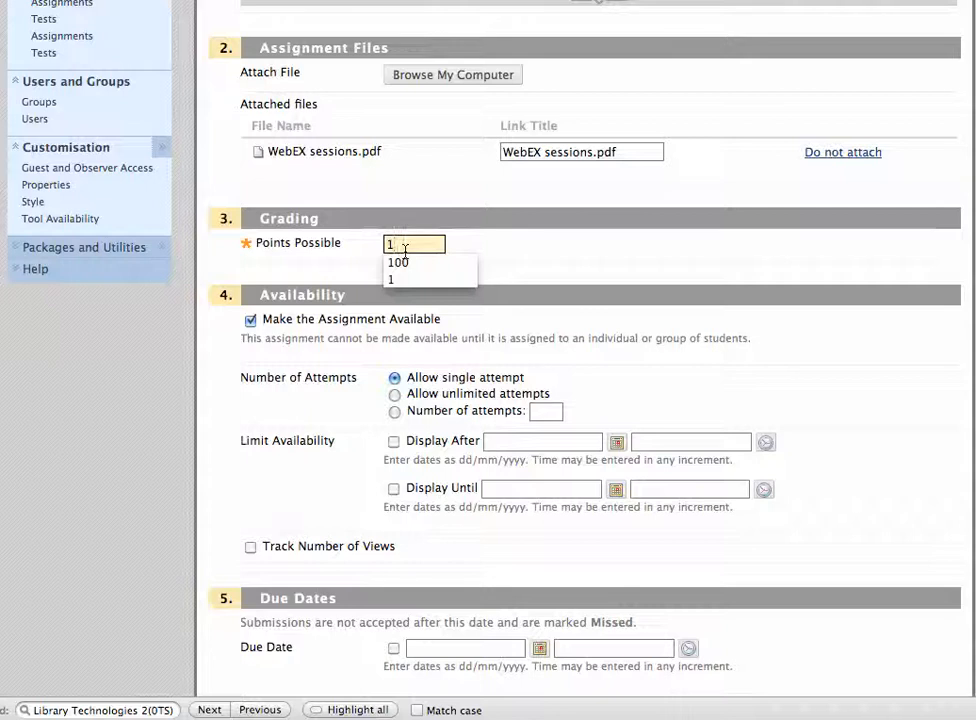
{"action": "left_click", "coordinate": [508, 253]}
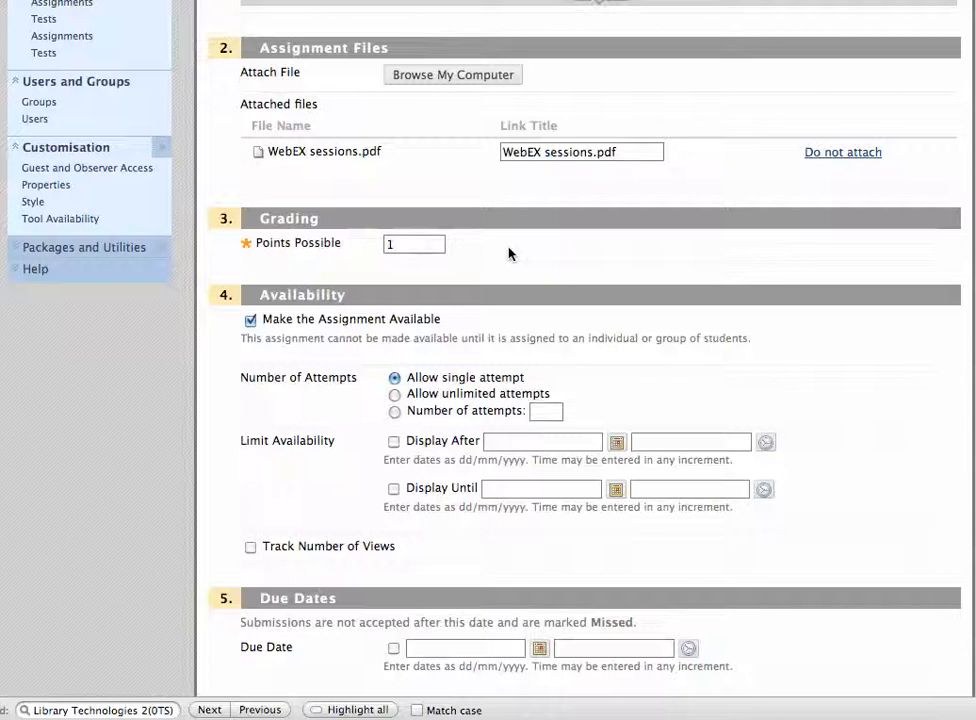
- Limit the assignment to a specific number of attempts, set to 2
{"action": "scroll", "coordinate": [505, 312], "scroll_direction": "down", "scroll_amount": 2}
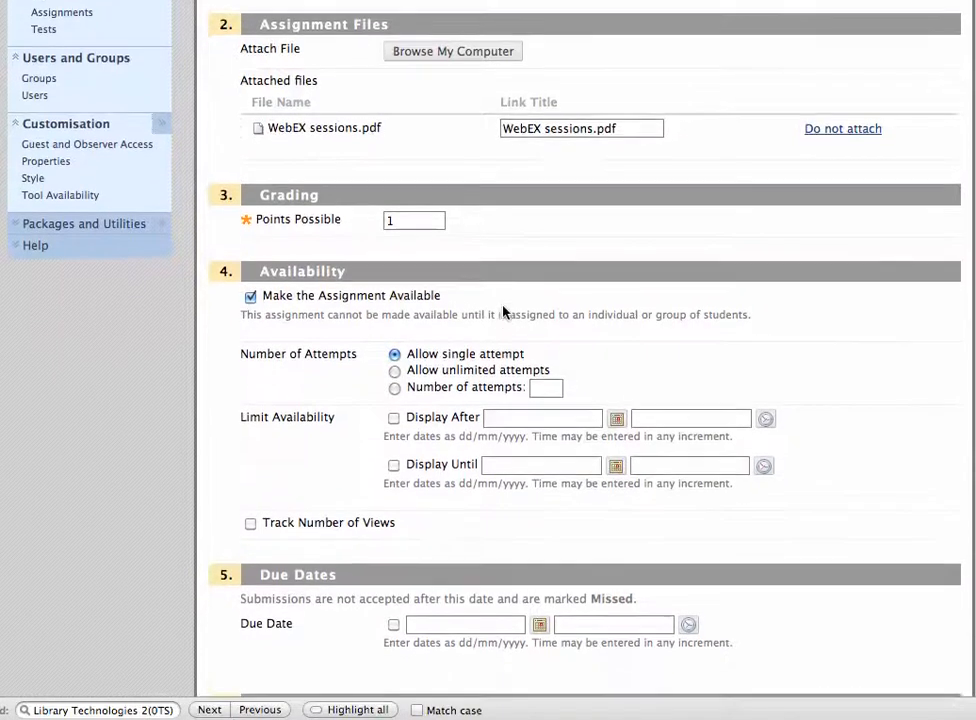
{"action": "scroll", "coordinate": [505, 312], "scroll_direction": "down", "scroll_amount": 4}
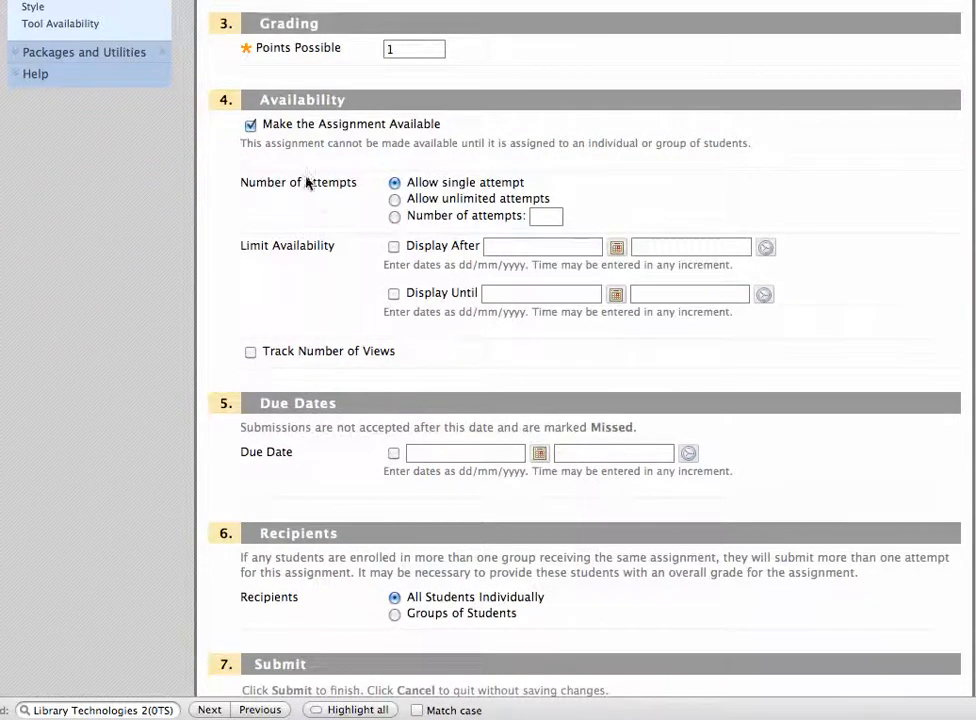
{"action": "left_click", "coordinate": [394, 217]}
{"action": "left_click", "coordinate": [543, 217]}
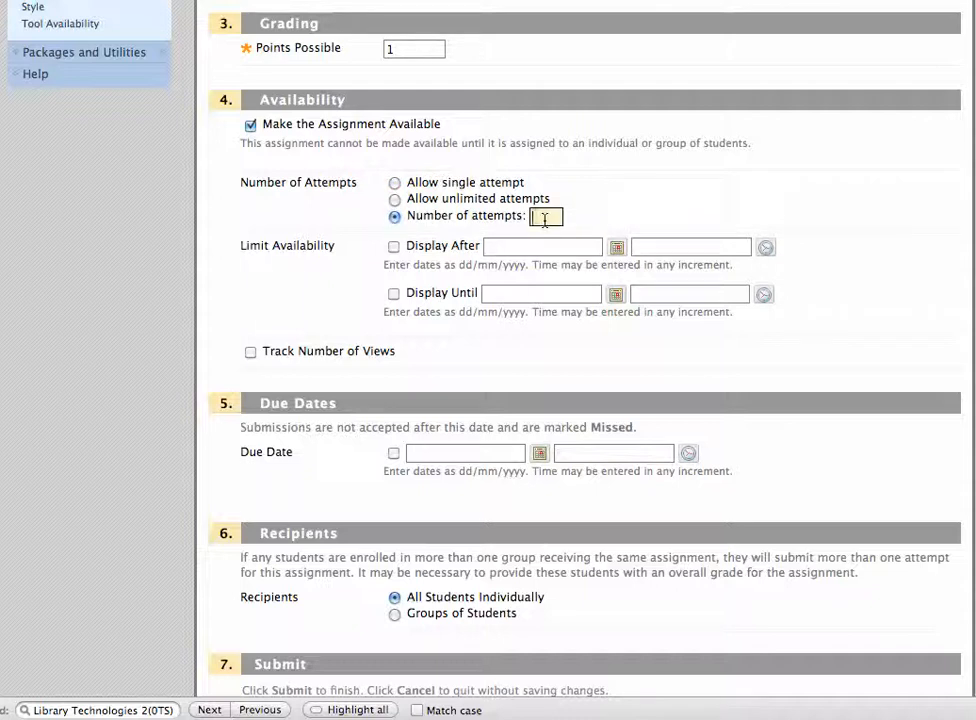
{"action": "type", "text": "2"}
{"action": "left_click", "coordinate": [593, 220]}
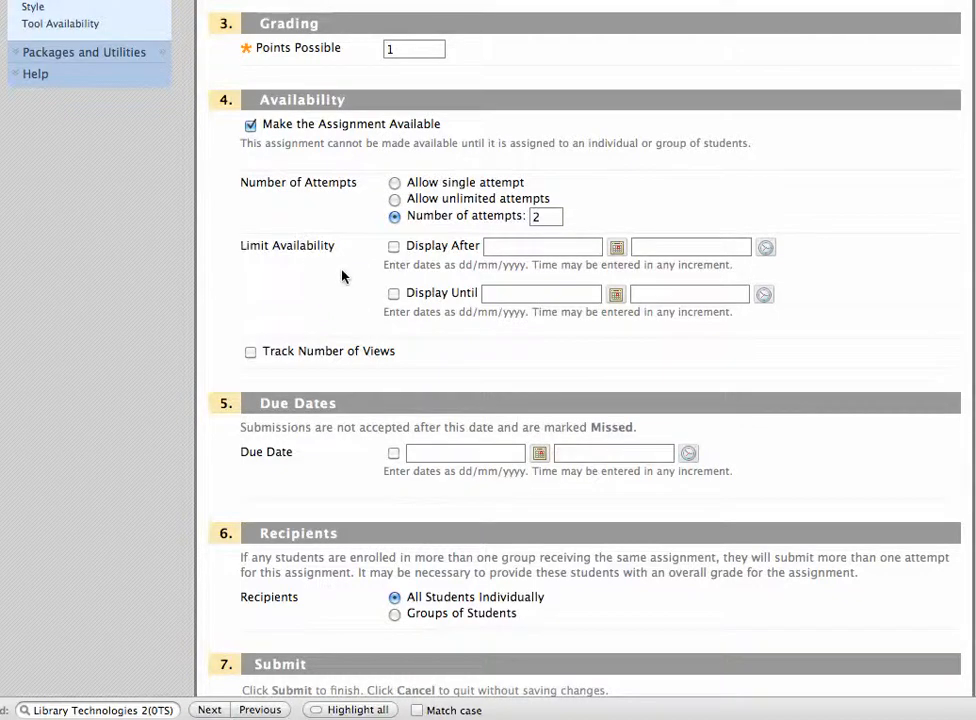
- Enable a due date for the assignment and set it to 25/03/2011 at 23:59
{"action": "scroll", "coordinate": [342, 276], "scroll_direction": "down", "scroll_amount": 1}
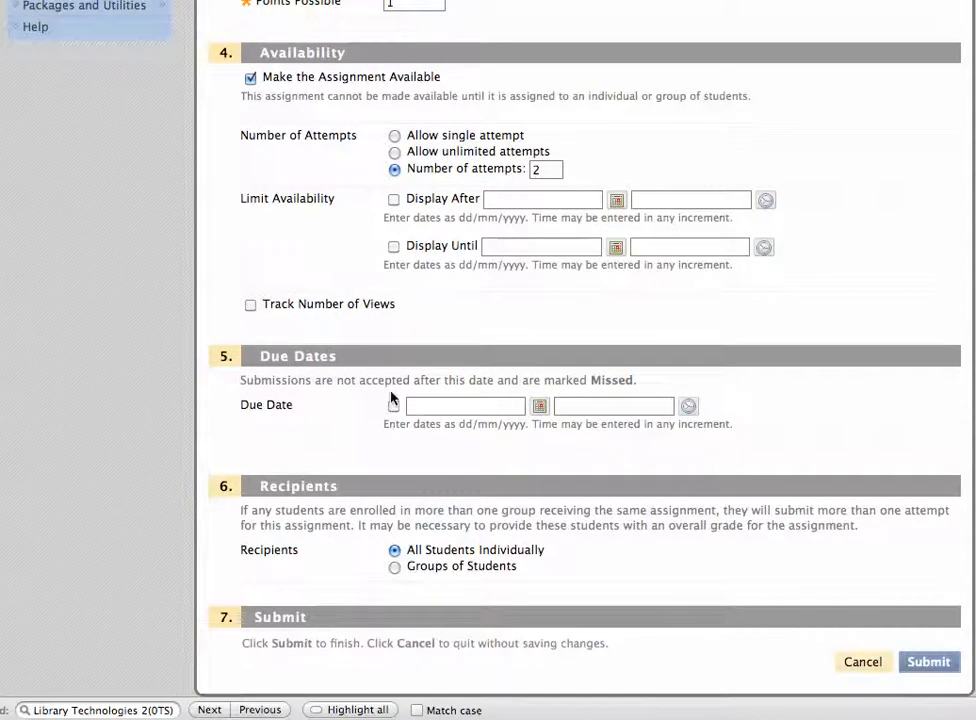
{"action": "left_click", "coordinate": [393, 408]}
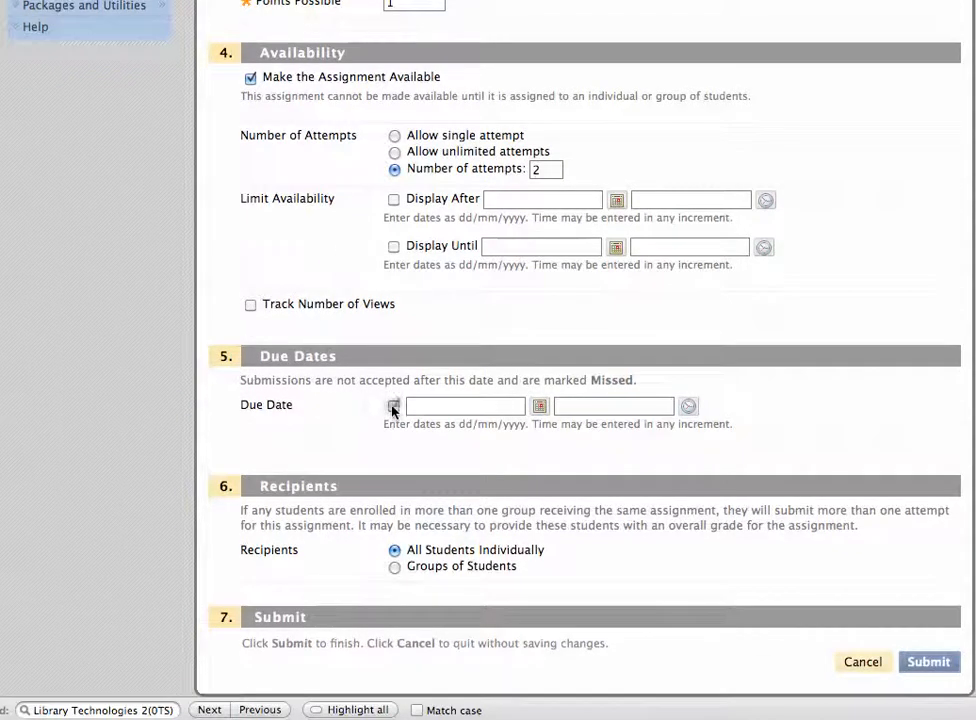
{"action": "left_click", "coordinate": [465, 410]}
{"action": "left_click", "coordinate": [539, 406]}
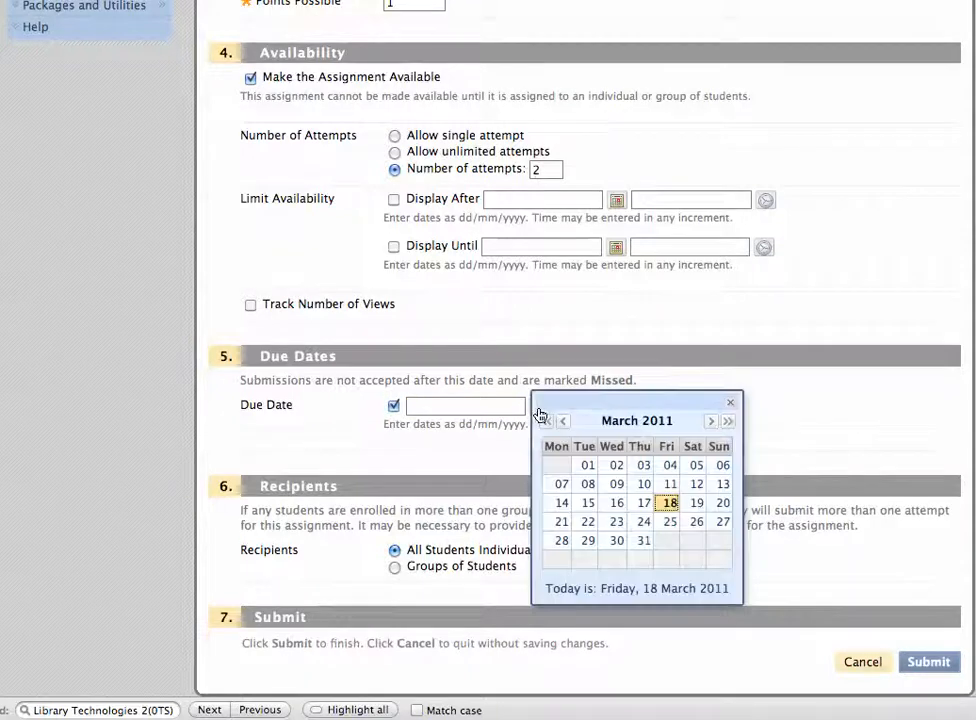
{"action": "left_click", "coordinate": [670, 521]}
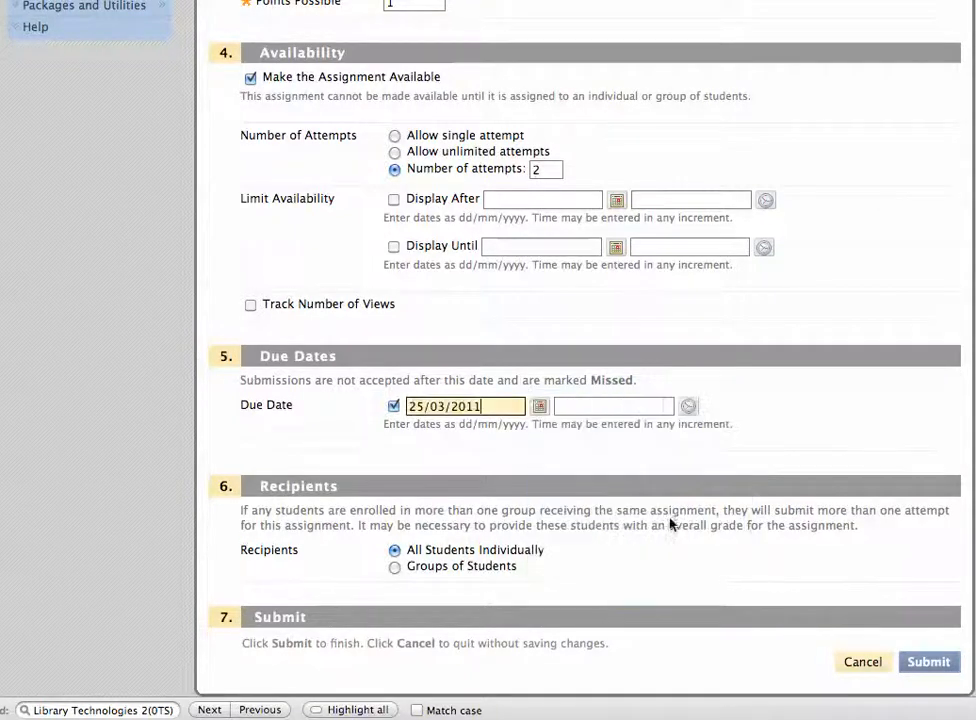
{"action": "left_click", "coordinate": [690, 407]}
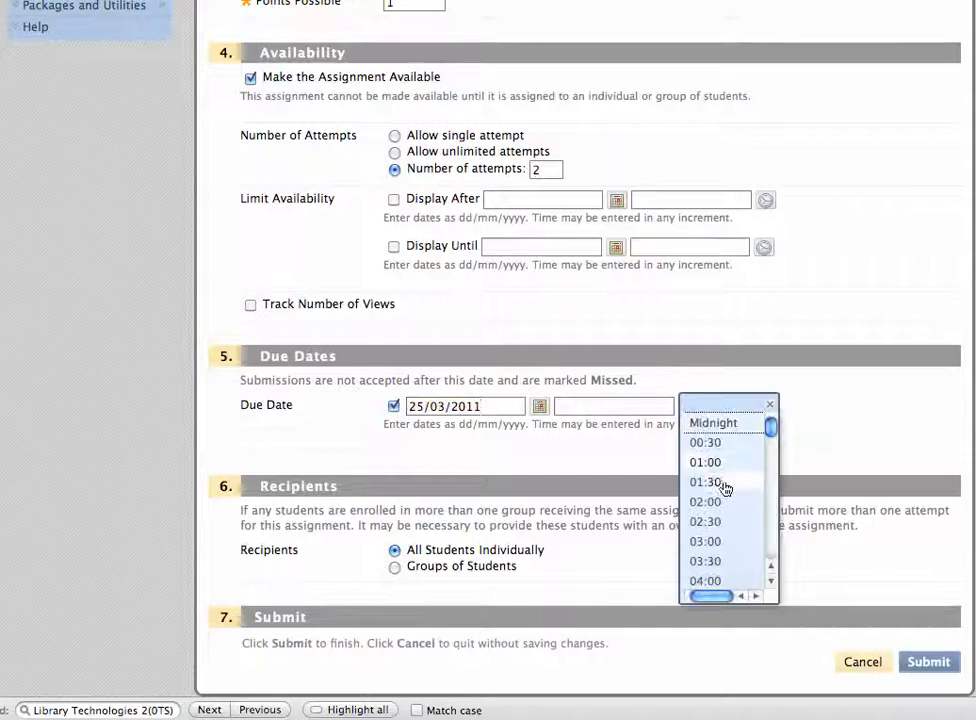
{"action": "left_click_drag", "start_coordinate": [771, 430], "coordinate": [769, 560]}
{"action": "left_click", "coordinate": [732, 579]}
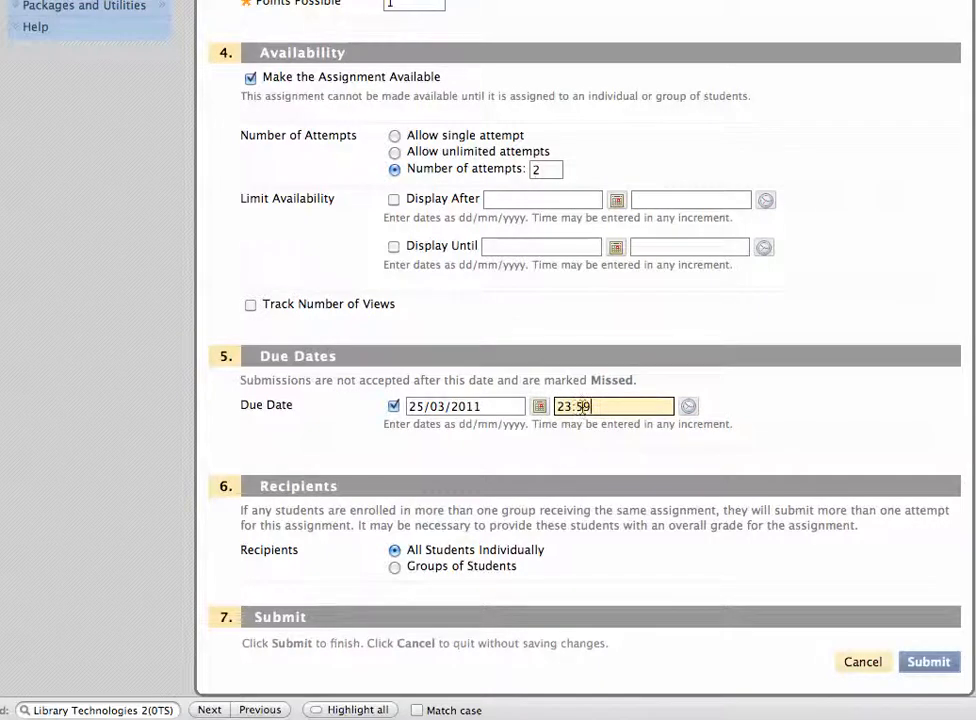
- Limit the assignment's availability with a Display Until date of 31/03/2011 and submit the assignment
{"action": "scroll", "coordinate": [642, 378], "scroll_direction": "up", "scroll_amount": 1}
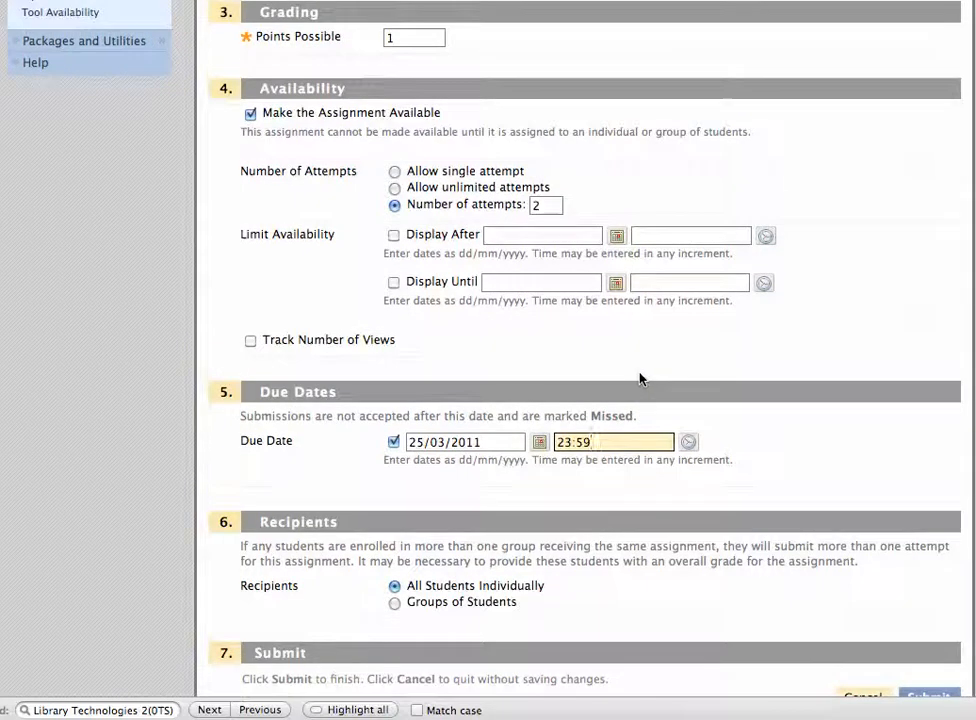
{"action": "left_click", "coordinate": [394, 283]}
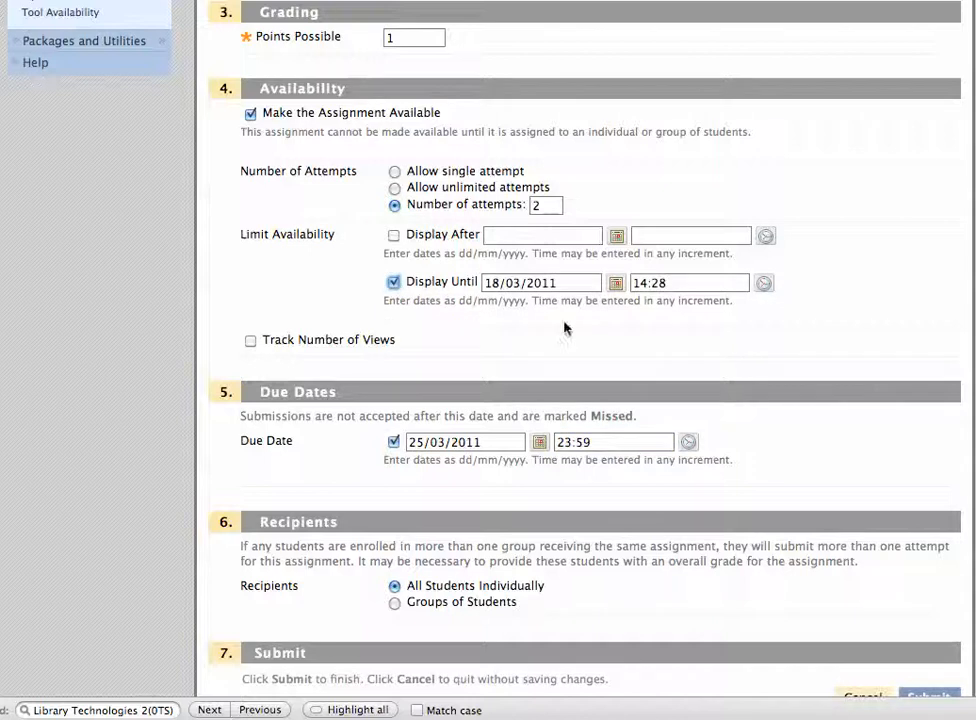
{"action": "left_click", "coordinate": [616, 286]}
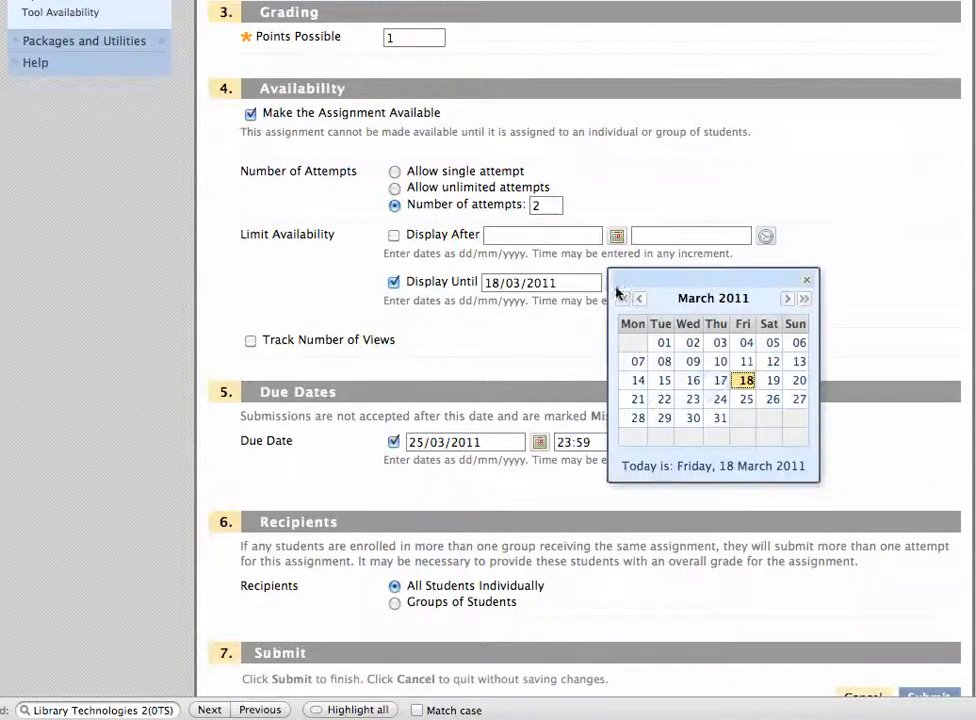
{"action": "left_click", "coordinate": [720, 420]}
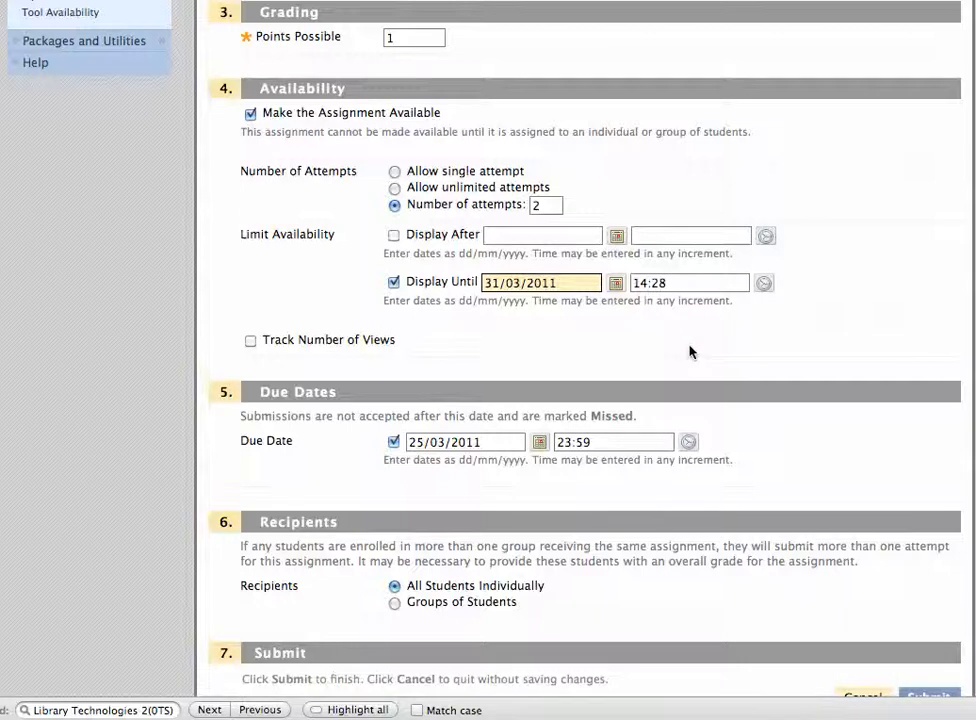
{"action": "scroll", "coordinate": [690, 351], "scroll_direction": "down", "scroll_amount": 2}
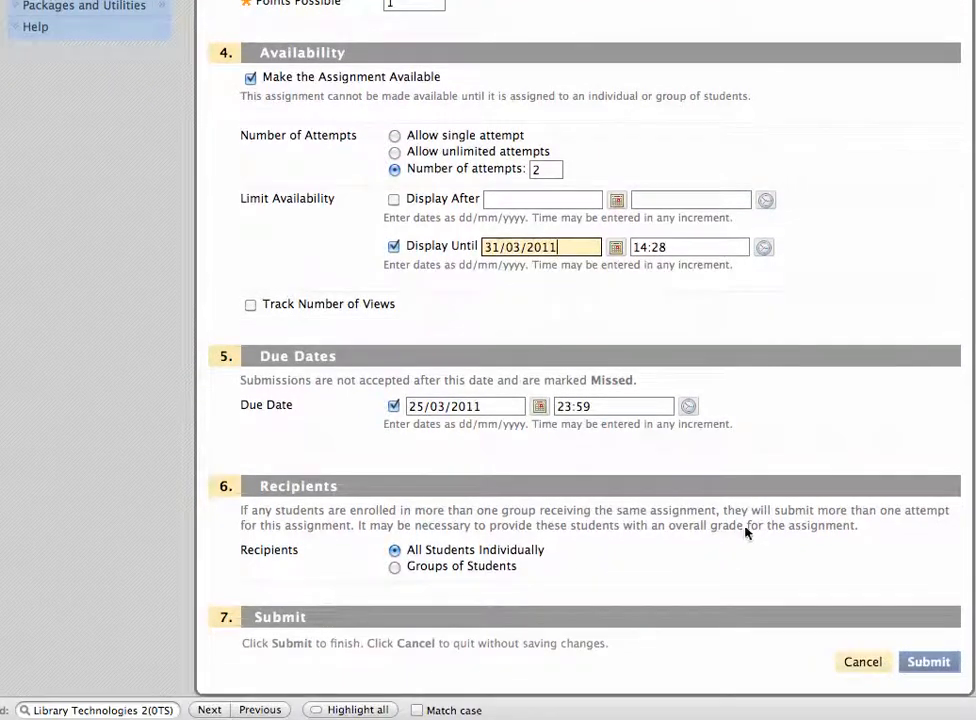
{"action": "left_click", "coordinate": [928, 664]}
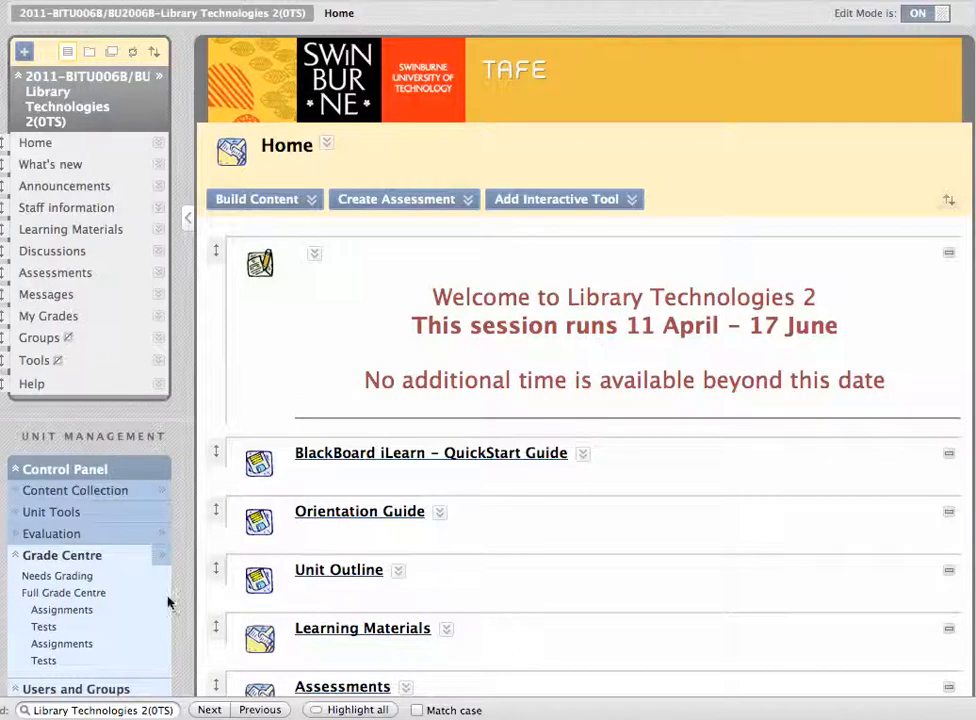
- Open the student's Assignment 2 attempt from the Needs Grading list of the Grade Centre
{"action": "left_click", "coordinate": [86, 557]}
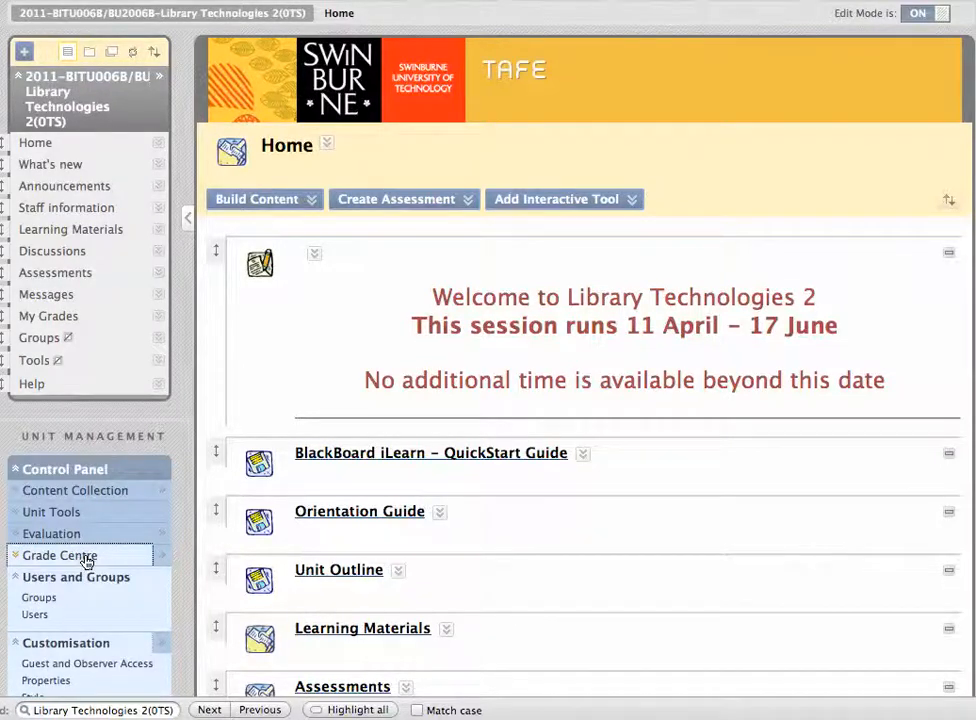
{"action": "left_click", "coordinate": [59, 557]}
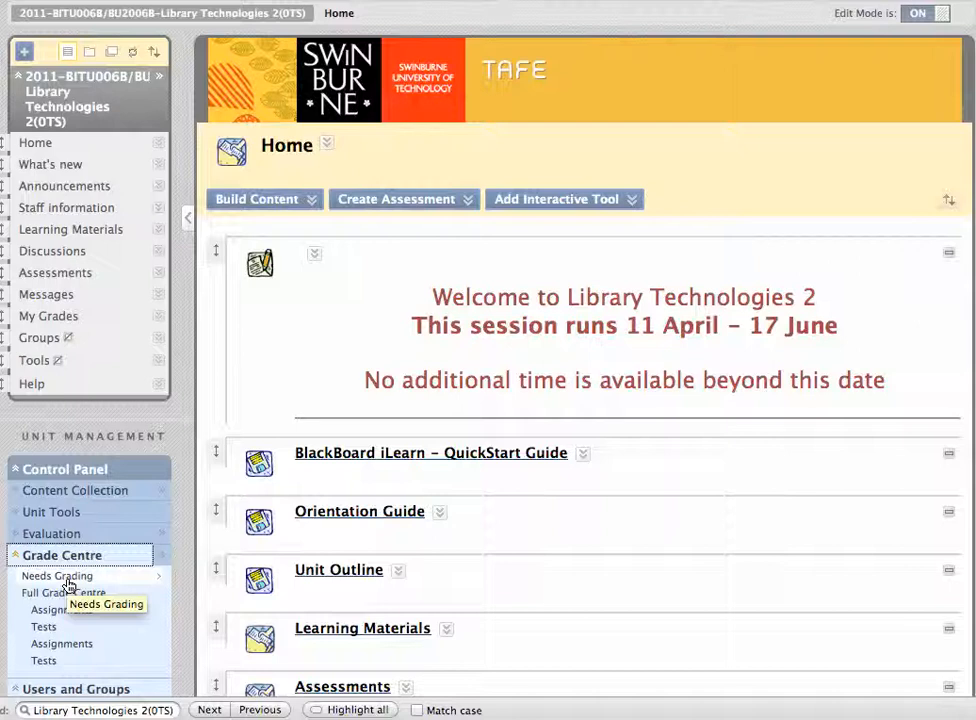
{"action": "left_click", "coordinate": [62, 577]}
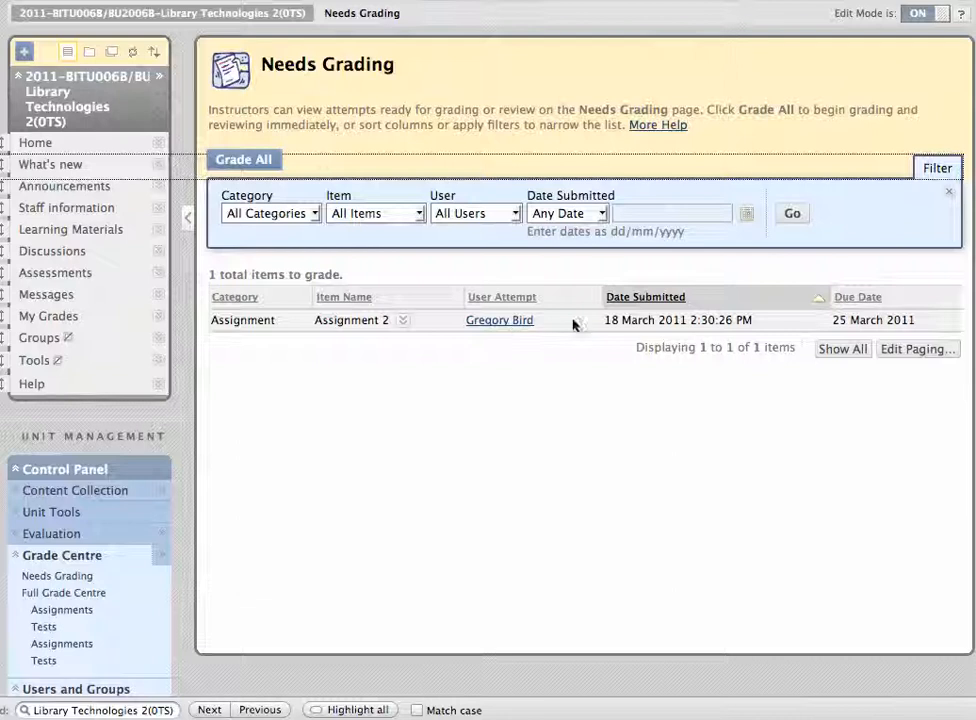
{"action": "left_click", "coordinate": [500, 321]}
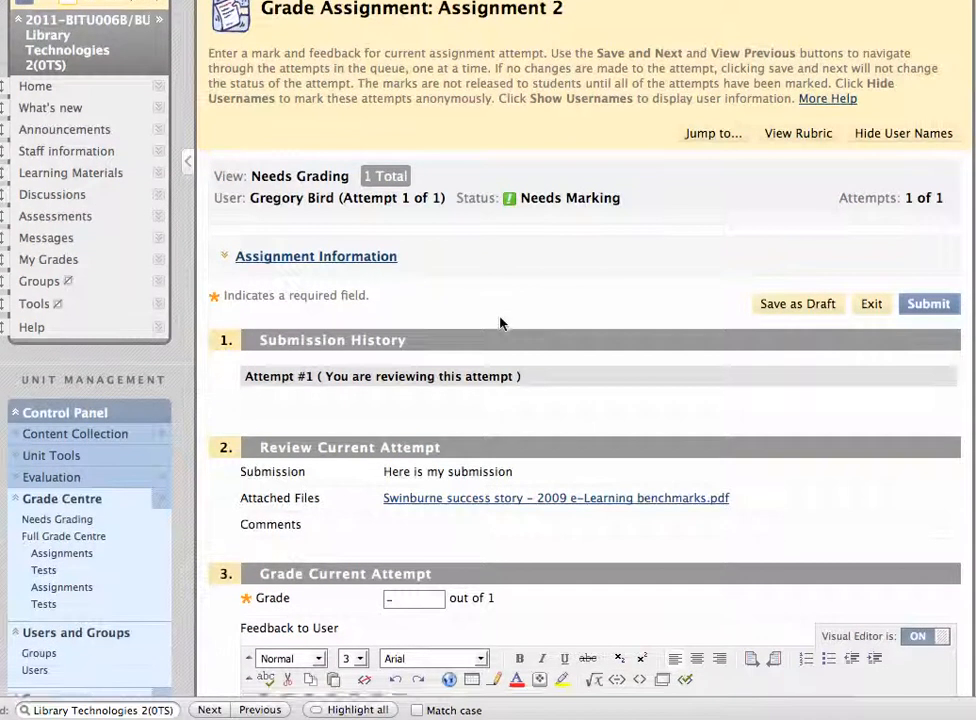
- View the attached file "Swinburne success story - 2009 e-Learning benchmarks.pdf", then return to the grading page and hide the downloads list
{"action": "scroll", "coordinate": [502, 324], "scroll_direction": "down", "scroll_amount": 4}
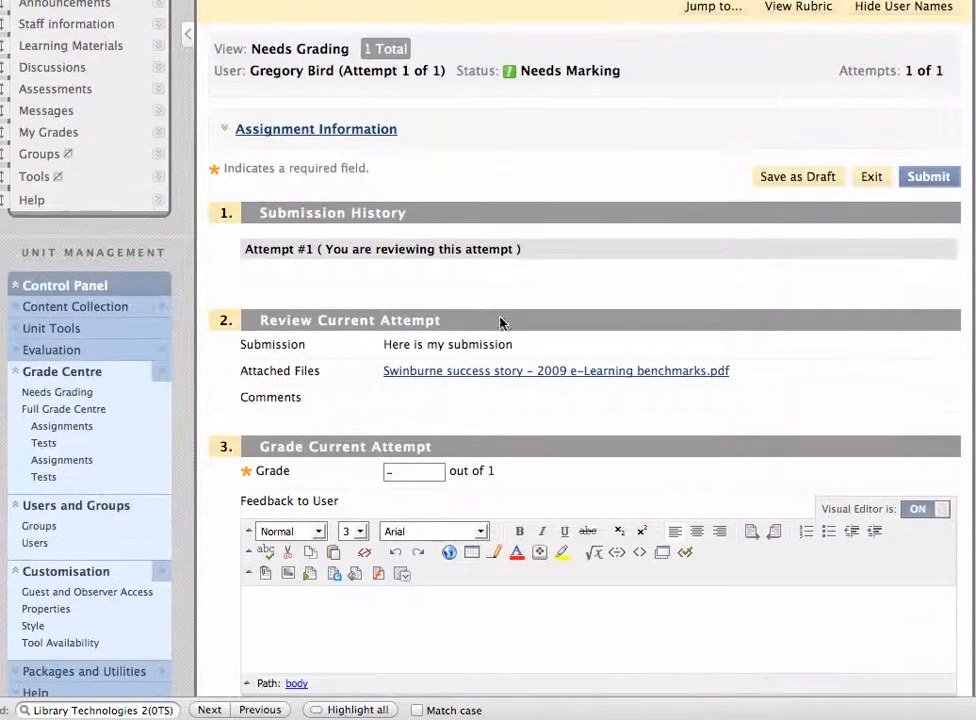
{"action": "left_click", "coordinate": [476, 372]}
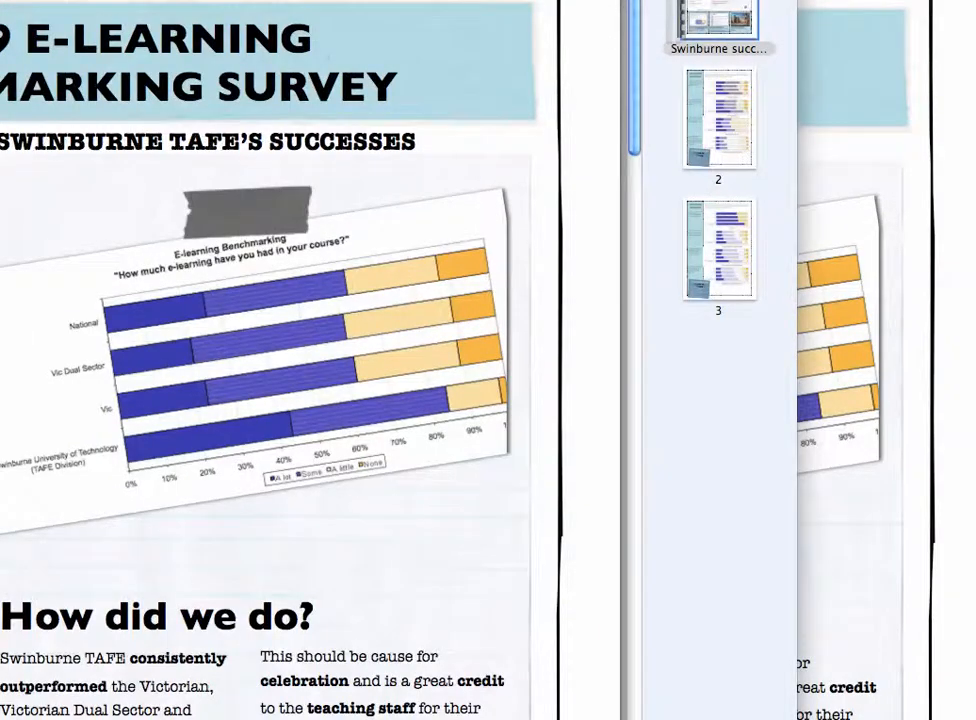
{"action": "key", "text": "super+Tab"}
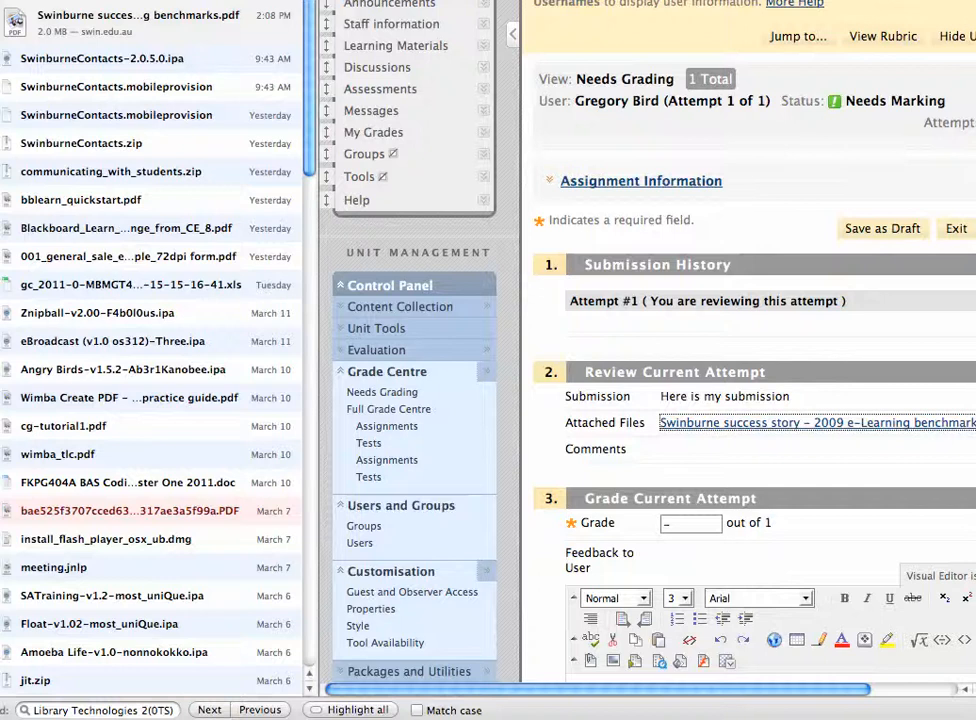
{"action": "key", "text": "super+j"}
- Grade the current attempt with a mark of 1 and enter "Well done" as feedback to the user
{"action": "scroll", "coordinate": [669, 438], "scroll_direction": "down", "scroll_amount": 3}
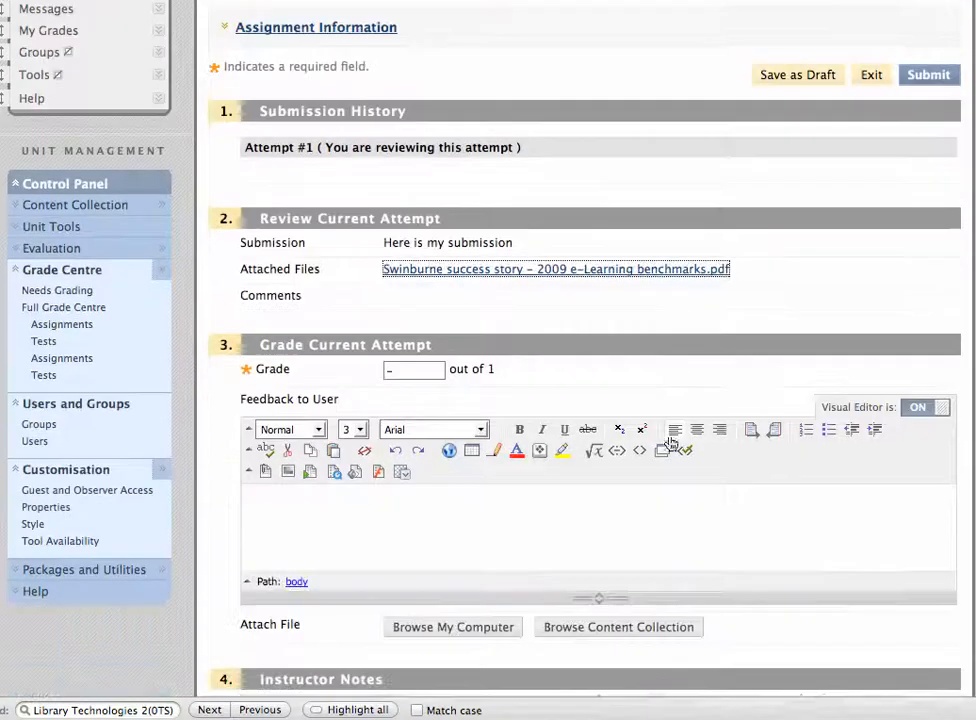
{"action": "left_click", "coordinate": [401, 338]}
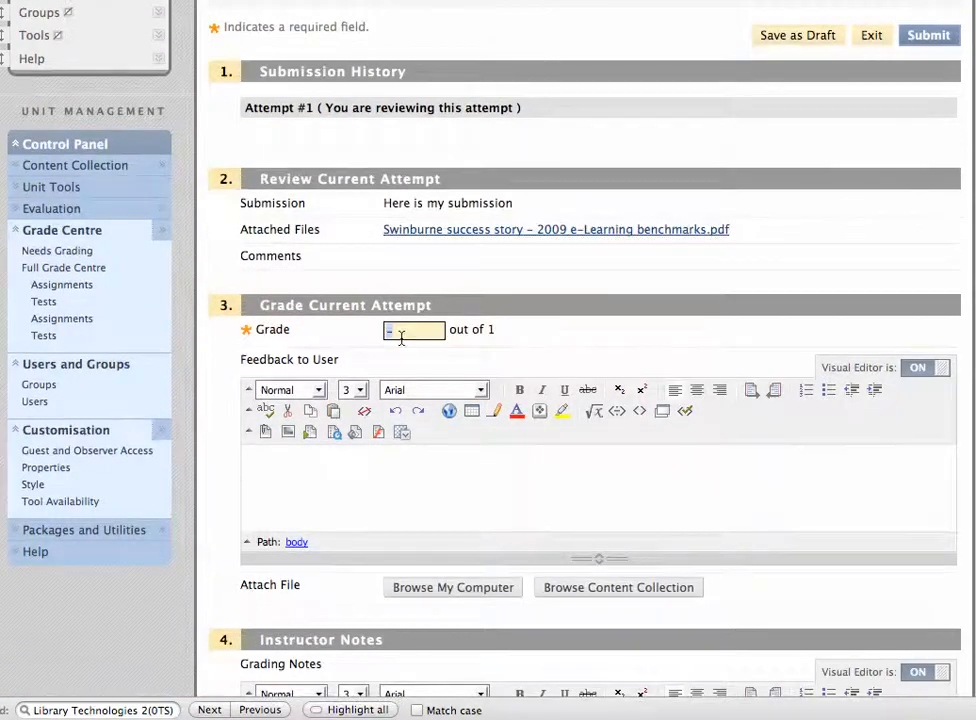
{"action": "type", "text": "1"}
{"action": "left_click", "coordinate": [321, 492]}
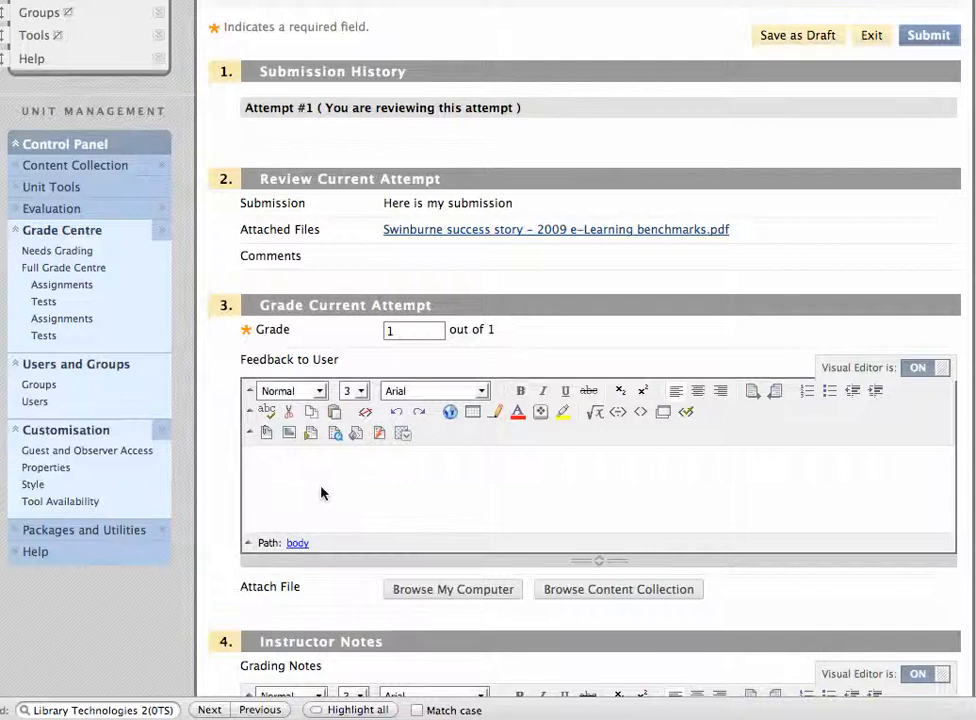
{"action": "type", "text": "Well do"}
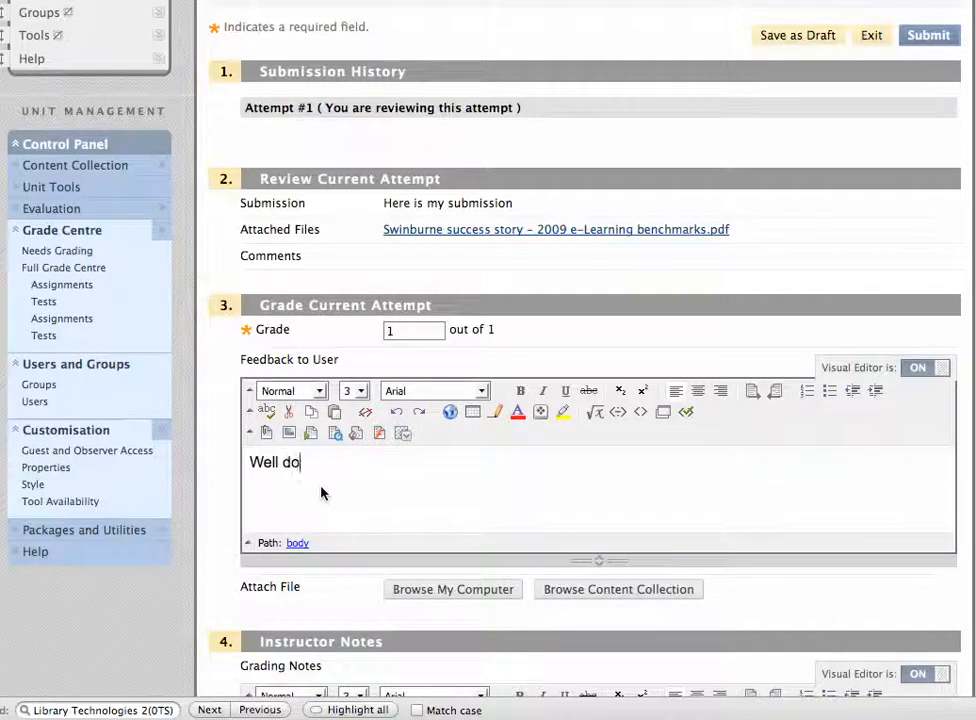
{"action": "type", "text": "ne"}
- Leave the instructor's grading notes empty and submit the graded attempt
{"action": "scroll", "coordinate": [418, 479], "scroll_direction": "down", "scroll_amount": 5}
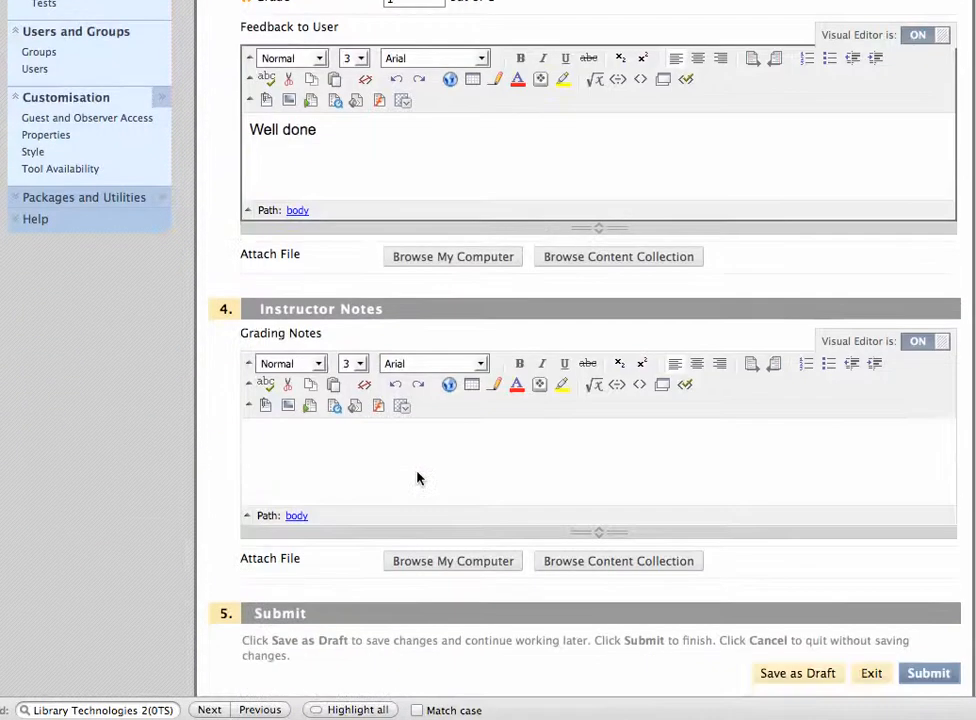
{"action": "left_click", "coordinate": [405, 476]}
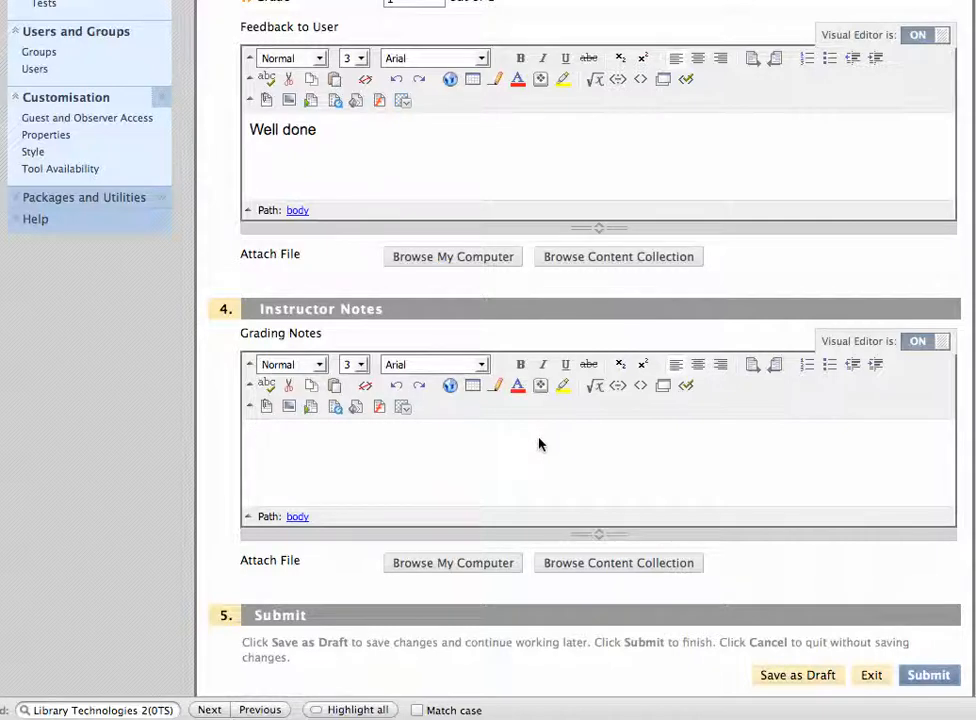
{"action": "left_click", "coordinate": [935, 672]}
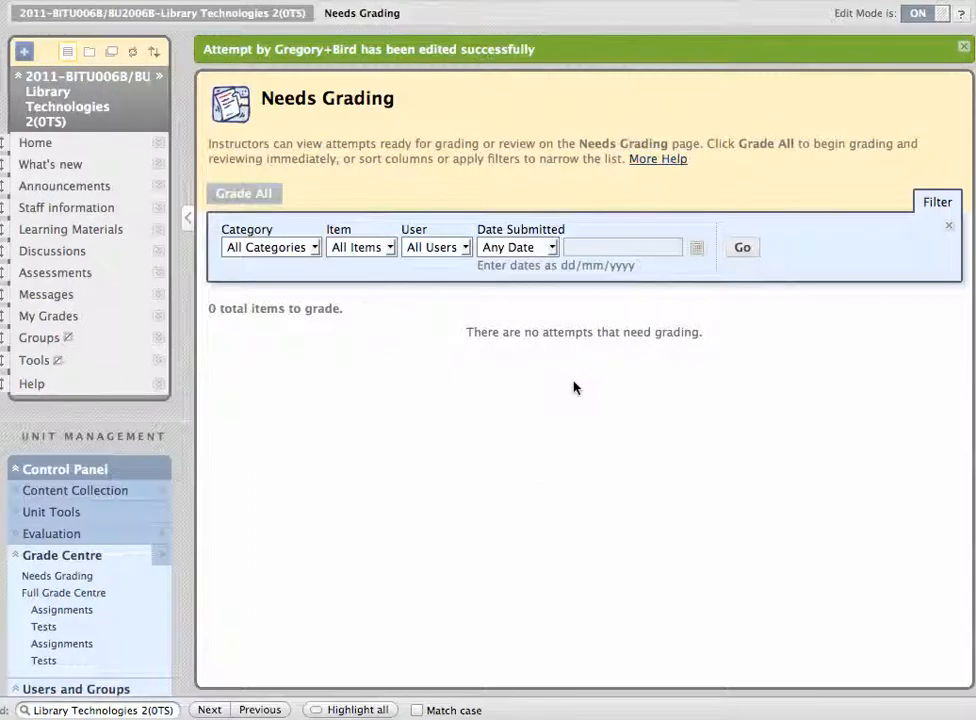
- Open the Full Grade Centre and examine the Total, Assignment 1 and Assignment 2 columns
{"action": "left_click", "coordinate": [68, 595]}
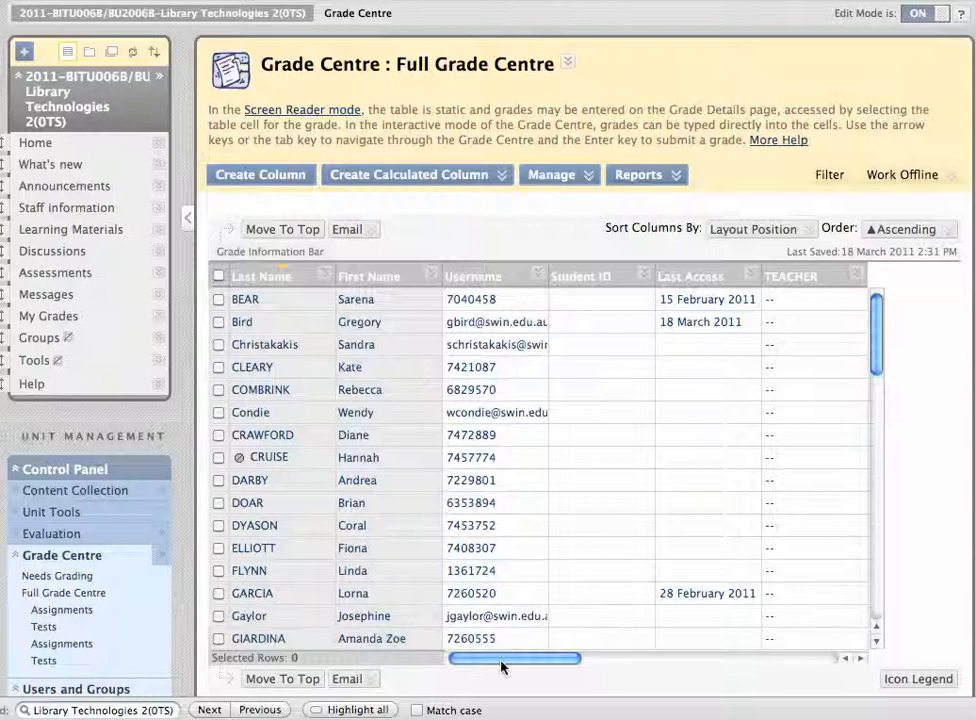
{"action": "left_click_drag", "start_coordinate": [503, 667], "coordinate": [828, 663]}
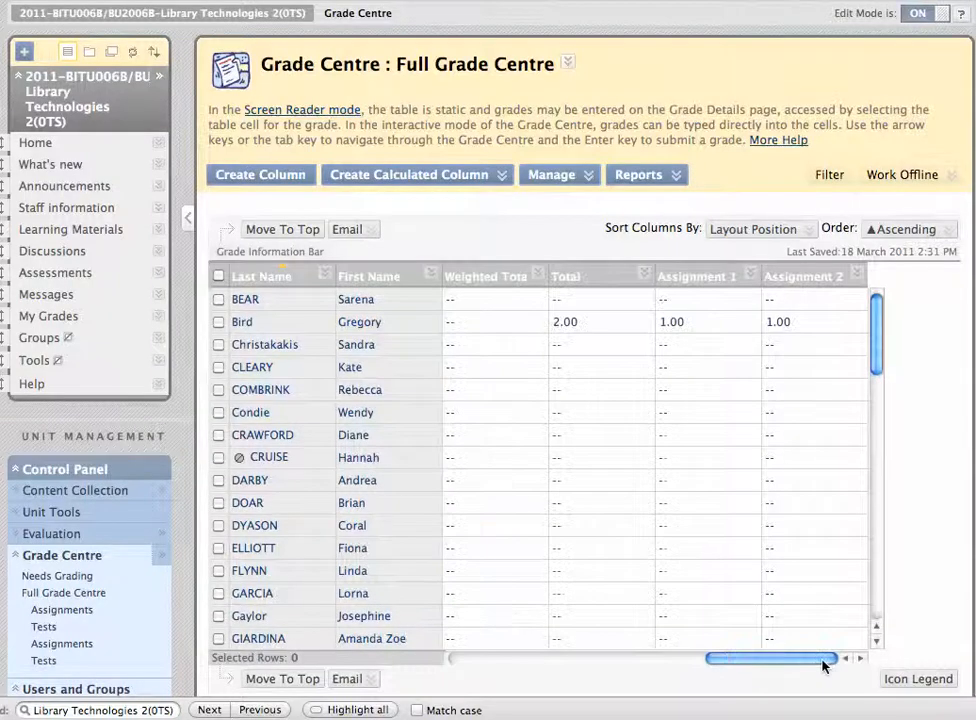